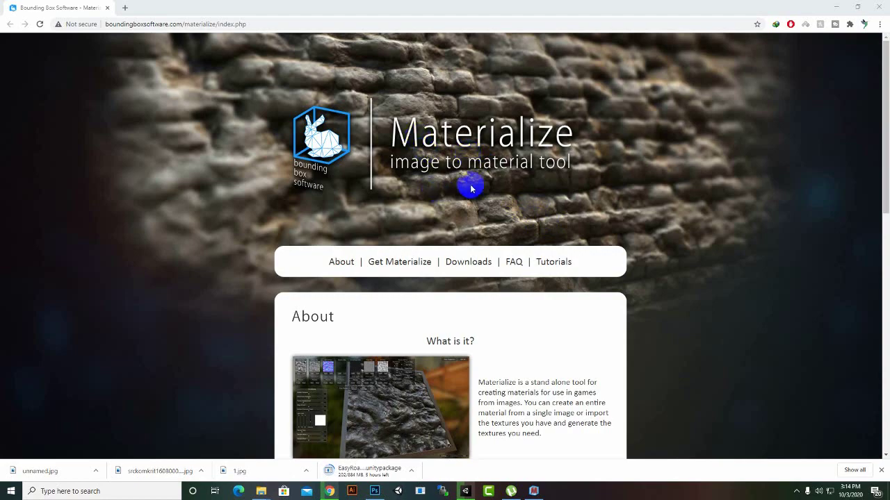
Step: Look through the Materialize web page's description, feature list, usage examples and Windows 64 bit download link
scroll(511, 216, down, 1)
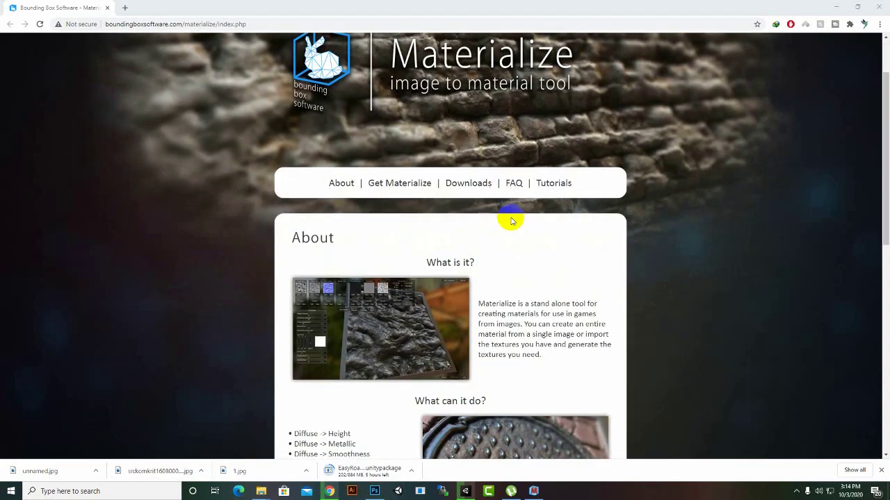
scroll(510, 221, down, 2)
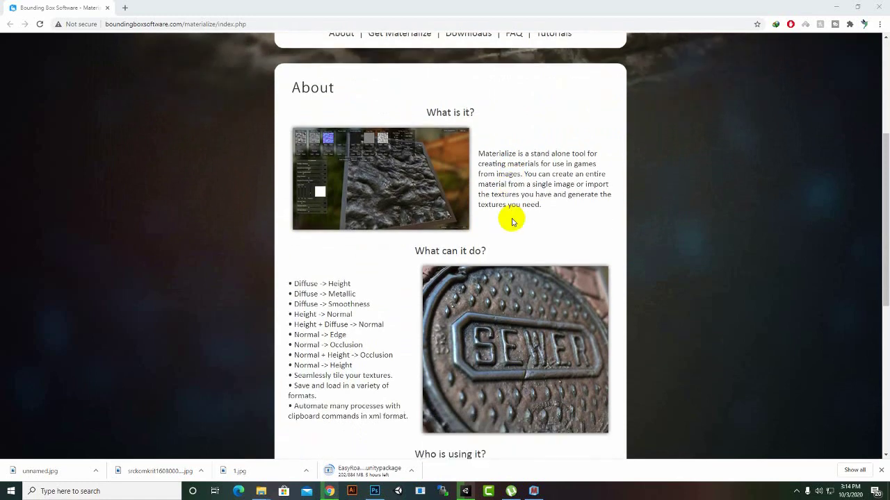
scroll(512, 221, down, 1)
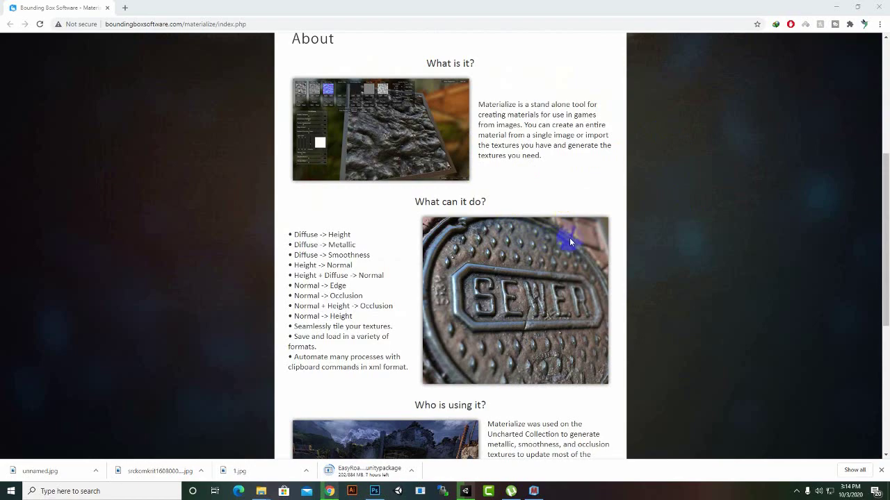
scroll(569, 238, down, 2)
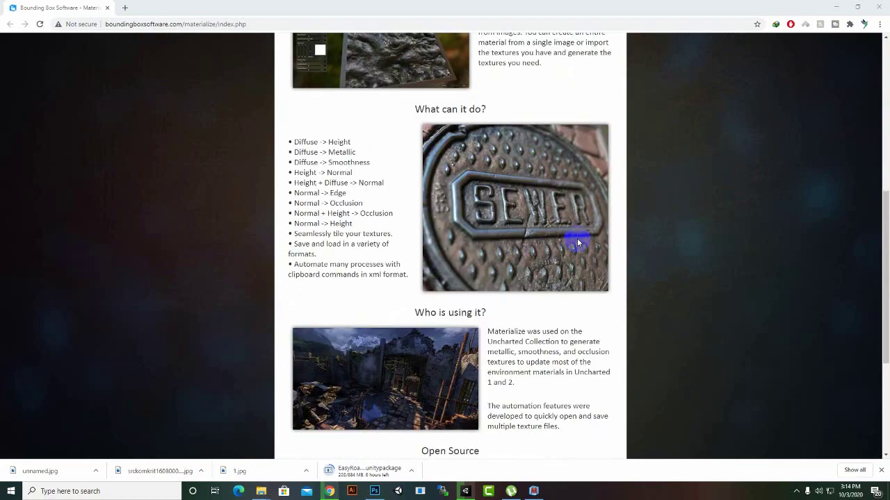
scroll(577, 239, down, 5)
scroll(577, 241, up, 4)
scroll(576, 241, up, 2)
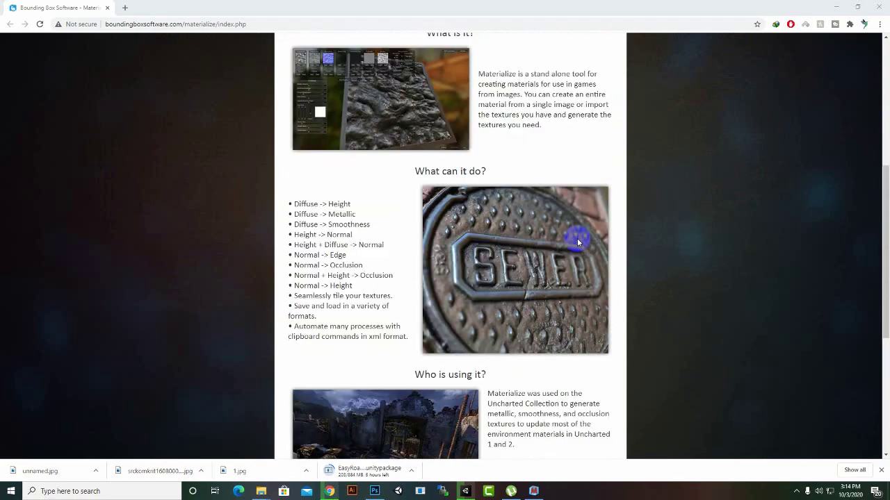
scroll(577, 241, down, 5)
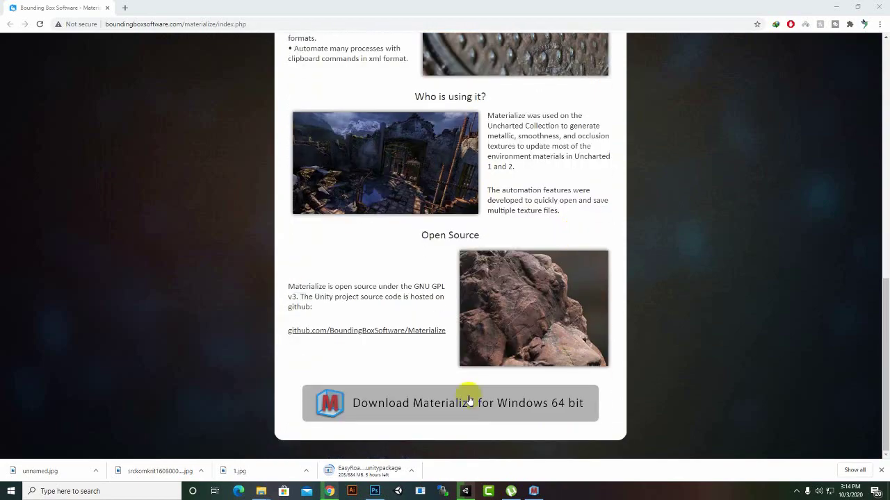
scroll(472, 321, up, 1)
scroll(471, 321, up, 8)
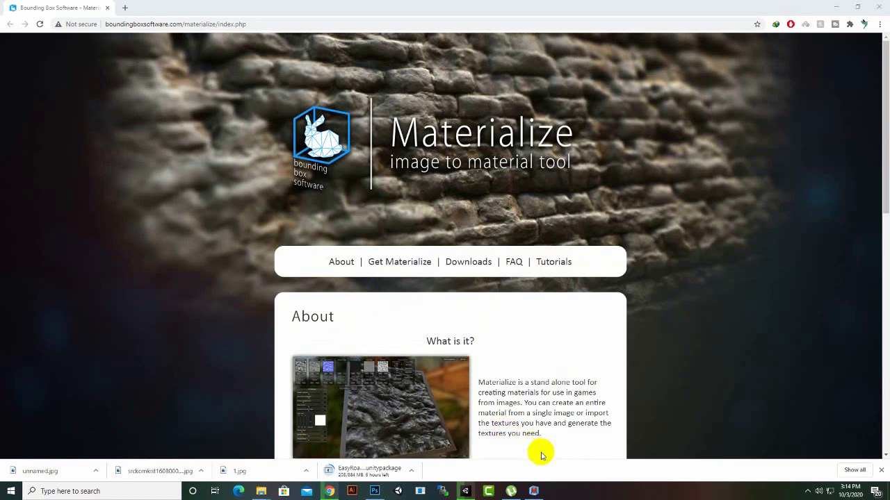
Step: Switch to Materialize and load srckomkrit160800046.jpg from the textures folder on the Desktop as the diffuse map
click(532, 492)
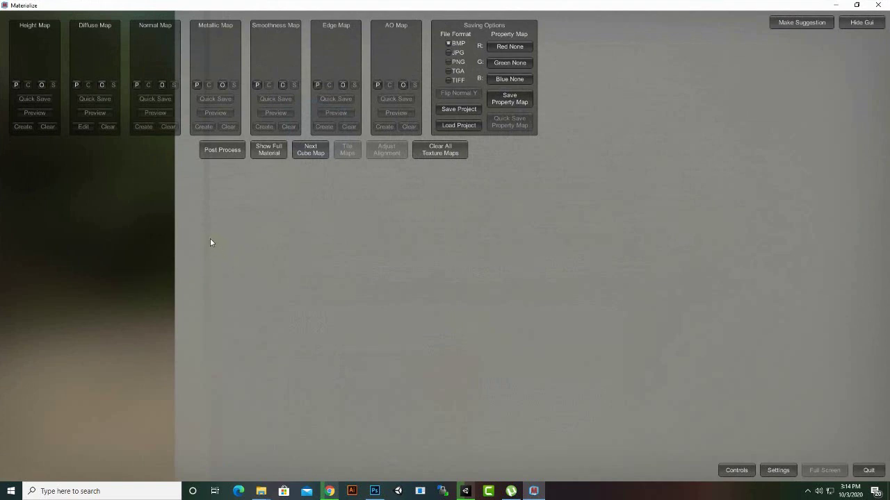
click(101, 86)
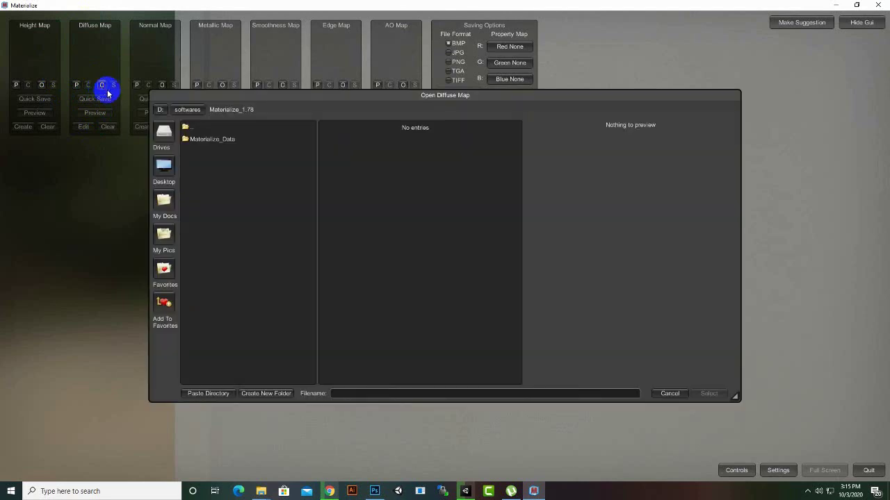
click(205, 141)
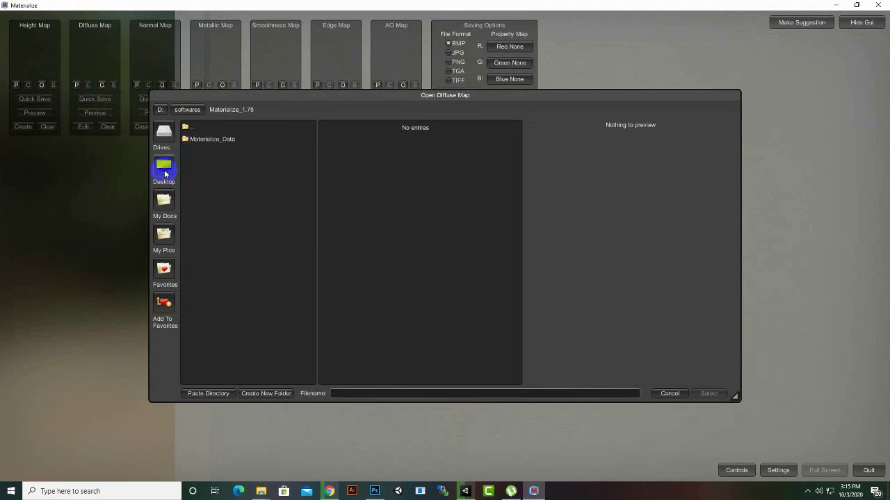
click(164, 171)
click(190, 165)
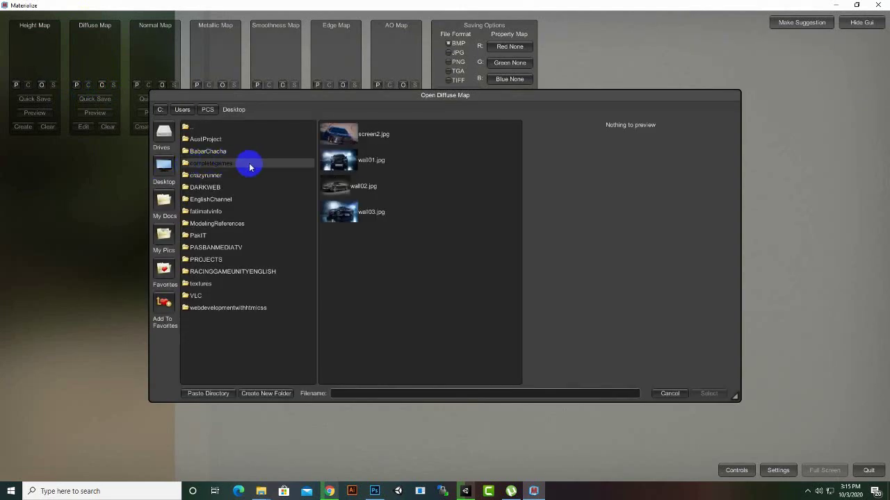
click(199, 285)
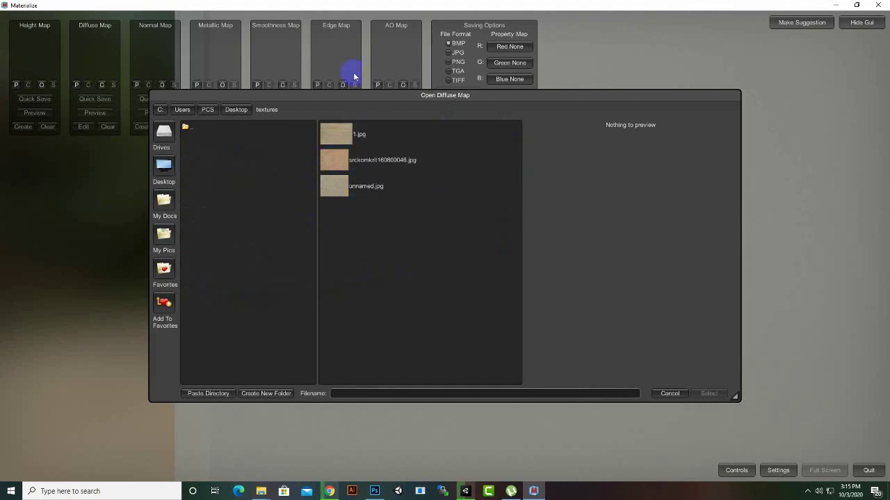
double_click(338, 157)
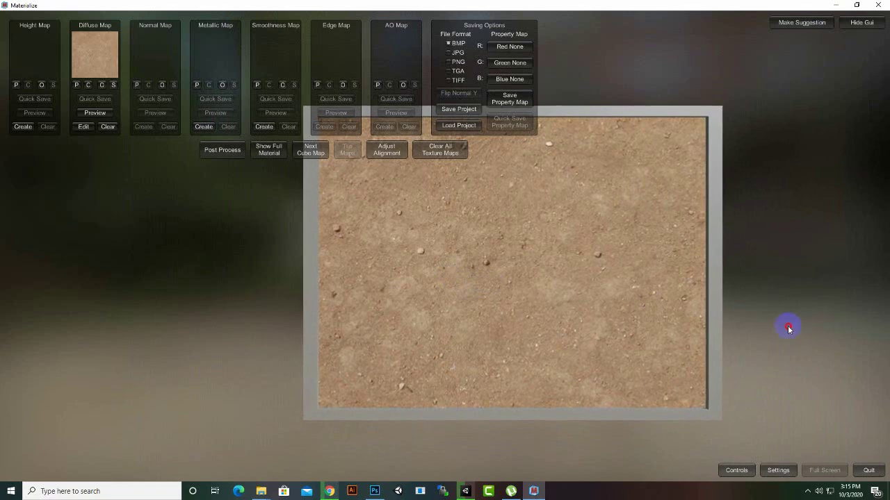
Step: Start a height map from the original diffuse texture and apply the Displace frequency weight preset
right_drag(773, 329, 795, 329)
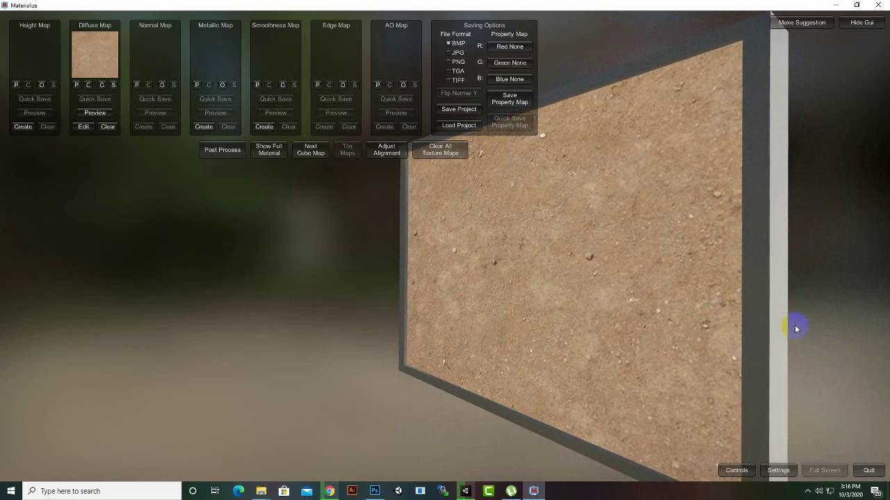
click(540, 253)
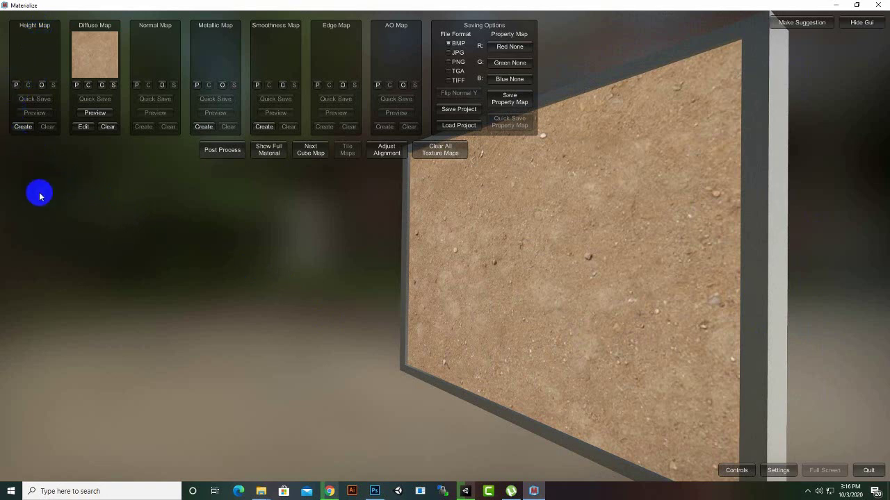
click(22, 127)
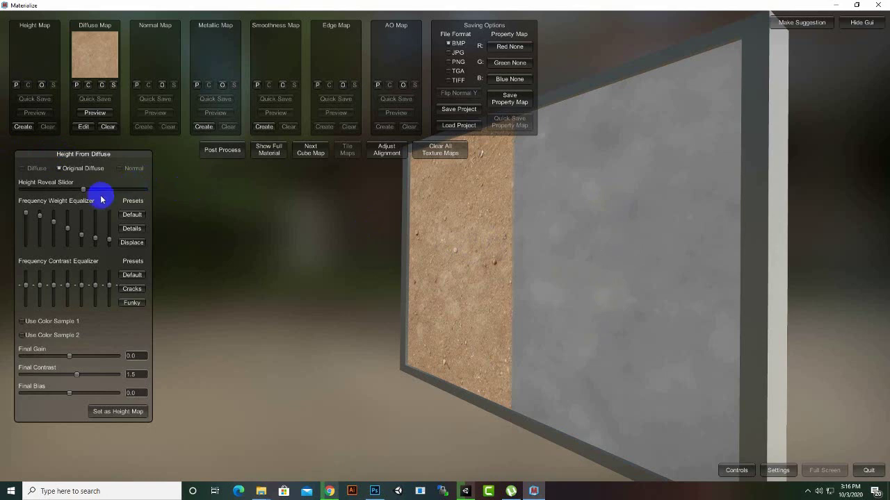
mouse_move(83, 190)
mouse_down()
mouse_move(131, 199)
mouse_move(6, 200)
mouse_move(92, 193)
mouse_move(82, 192)
mouse_up()
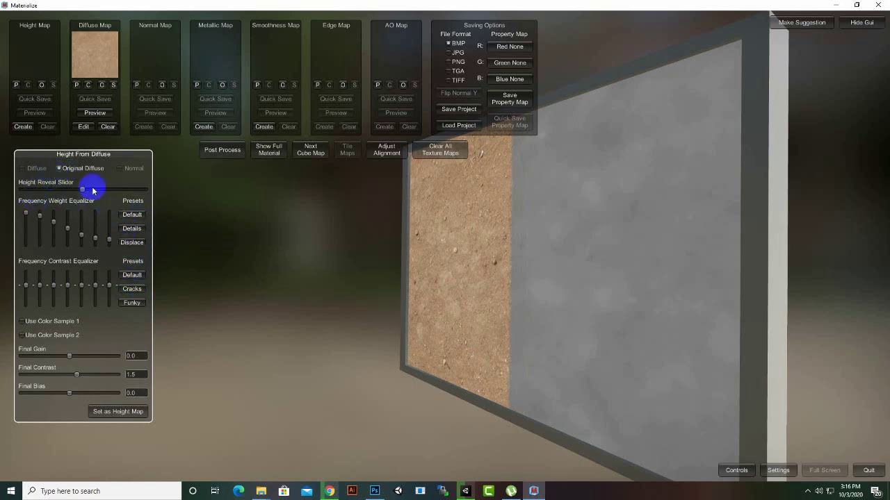
click(132, 242)
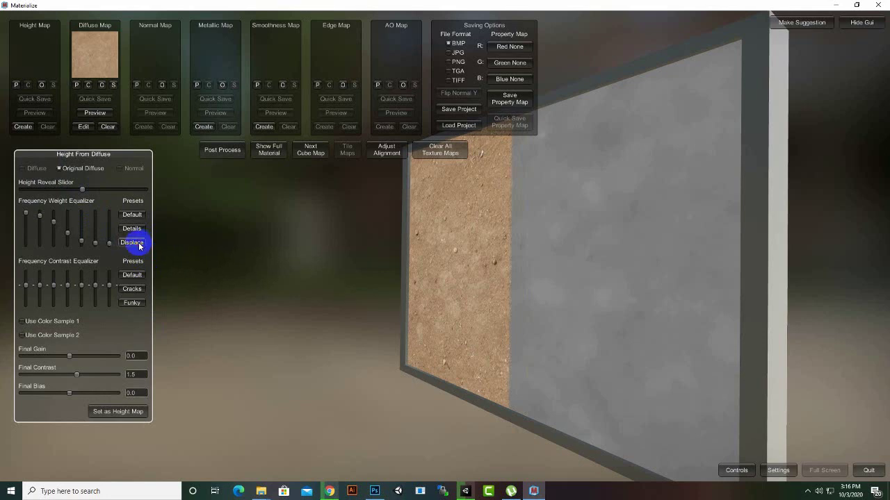
Step: Try the Funky and Cracks frequency contrast presets on the height map and restore the Default preset
click(133, 303)
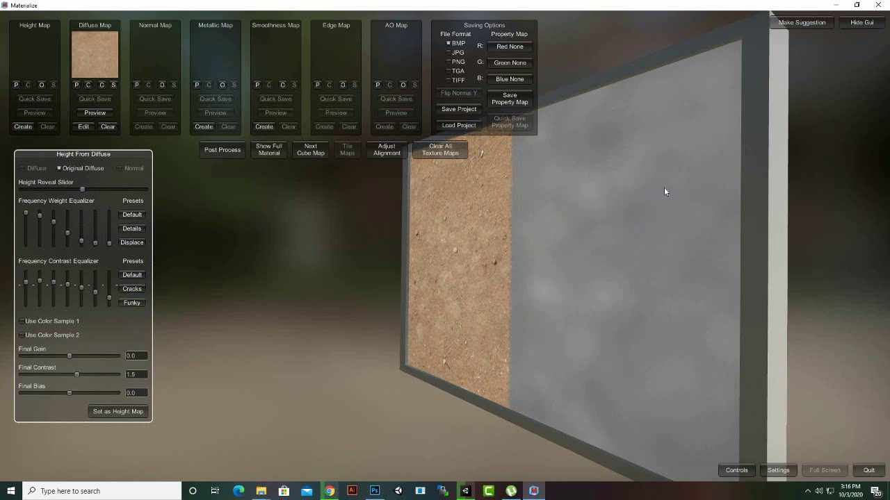
click(132, 290)
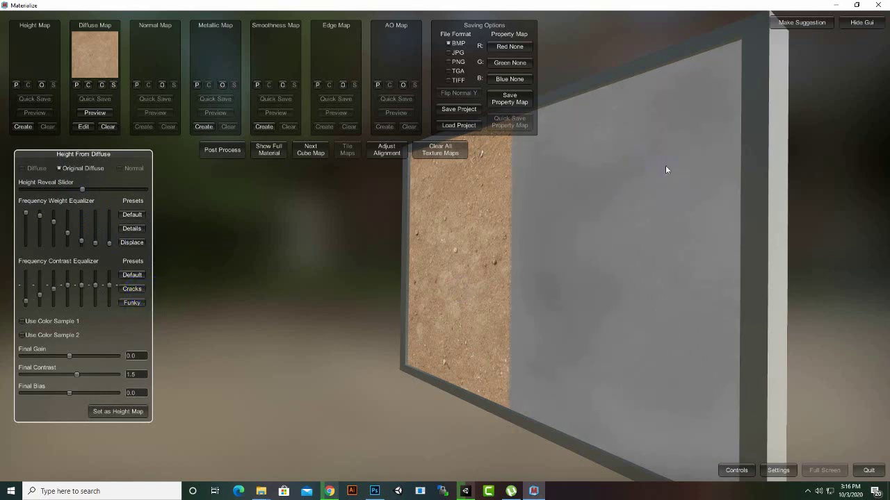
click(134, 275)
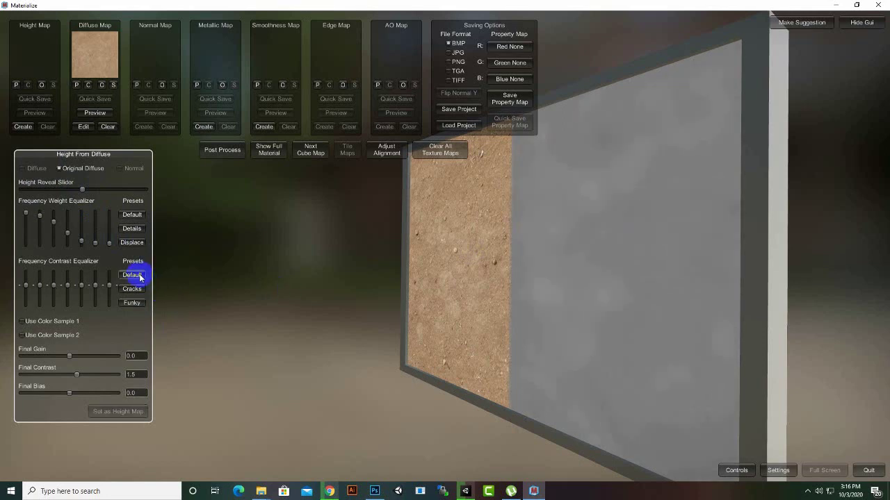
Step: Adjust the final contrast to 2.5576 and the final gain to 0.0096, and set the result as the height map
click(157, 355)
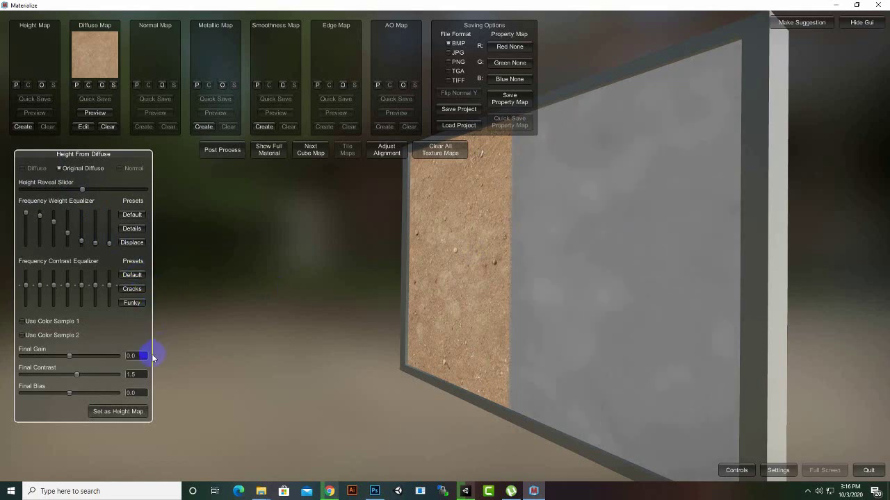
click(79, 379)
mouse_move(87, 379)
mouse_down()
mouse_move(115, 376)
mouse_move(71, 379)
mouse_move(84, 379)
mouse_up()
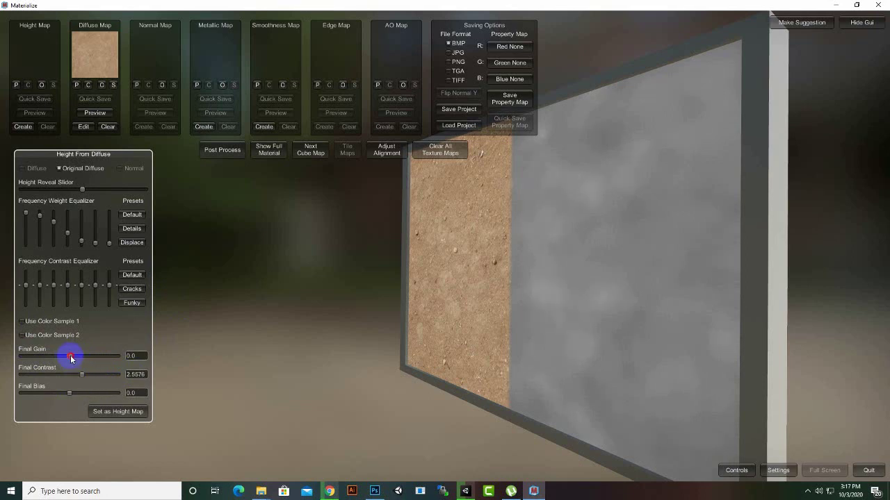
drag(77, 358, 57, 359)
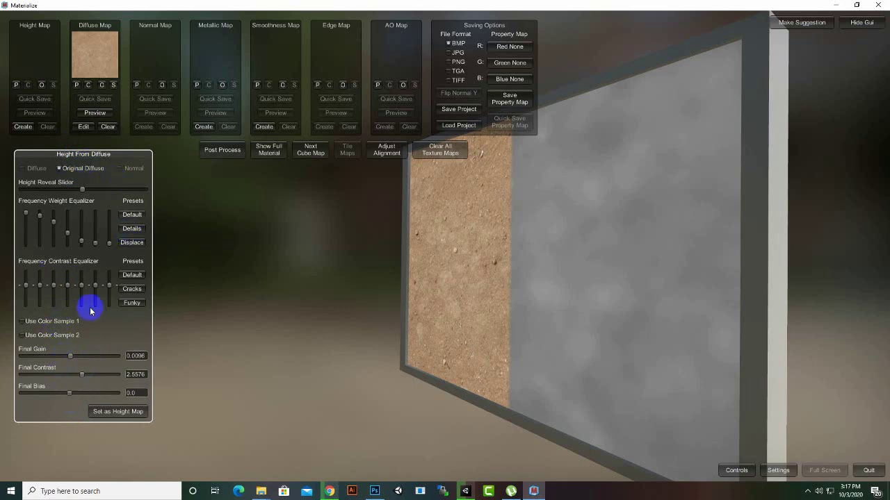
click(119, 411)
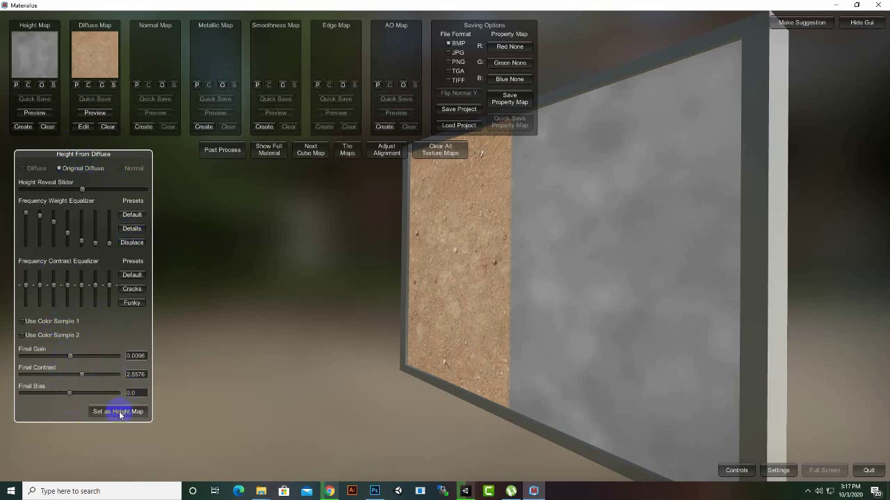
click(37, 84)
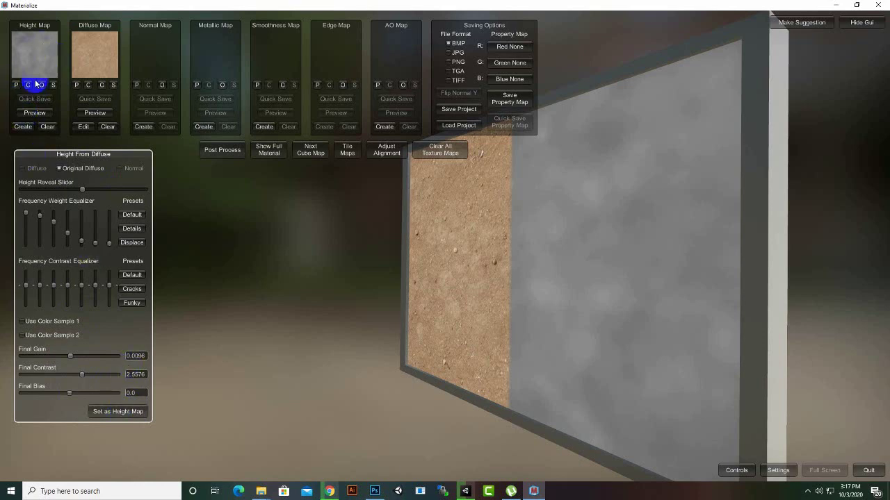
Step: Generate a normal map from height, comparing the Smooth, Crisp and Mids presets, and set it as the normal map with the Default preset
click(142, 129)
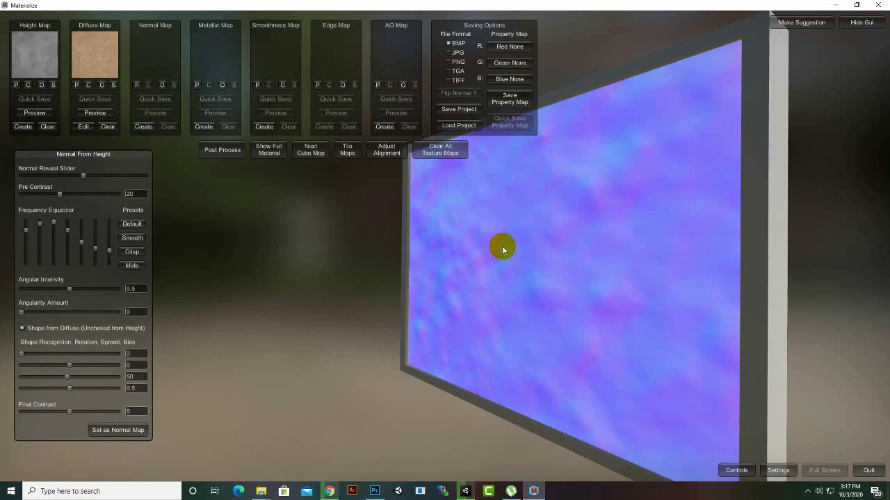
click(136, 240)
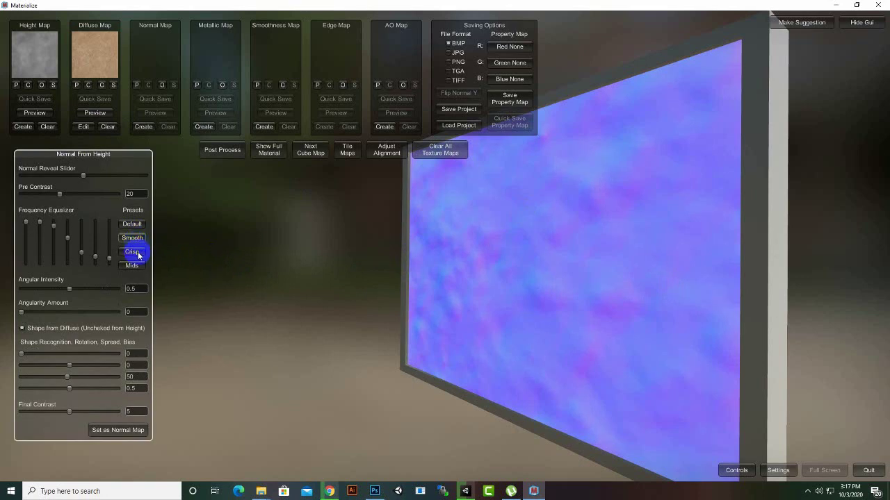
click(137, 255)
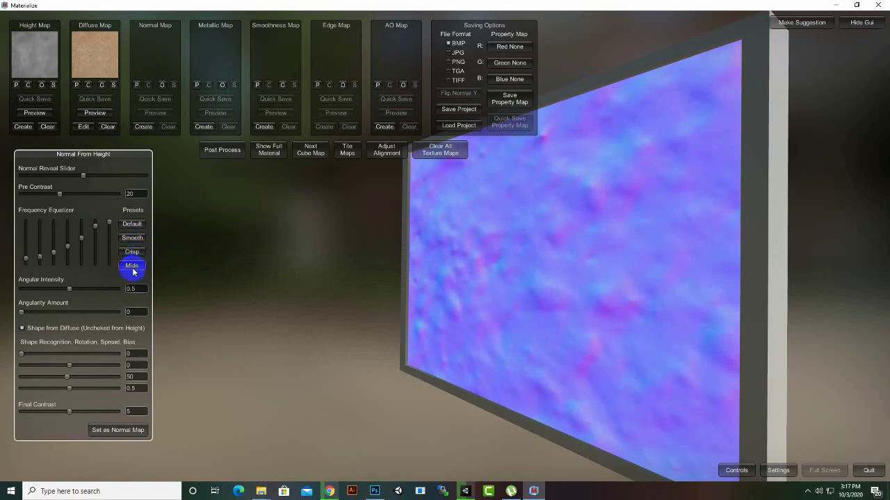
click(132, 269)
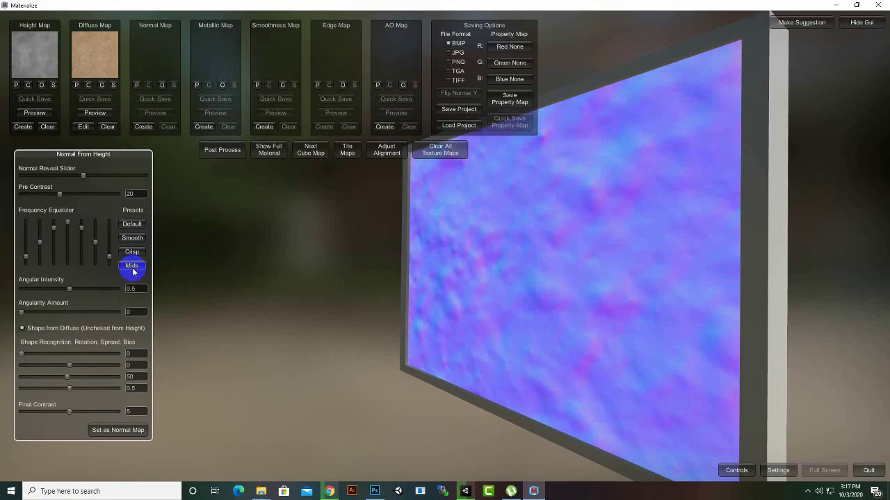
click(132, 227)
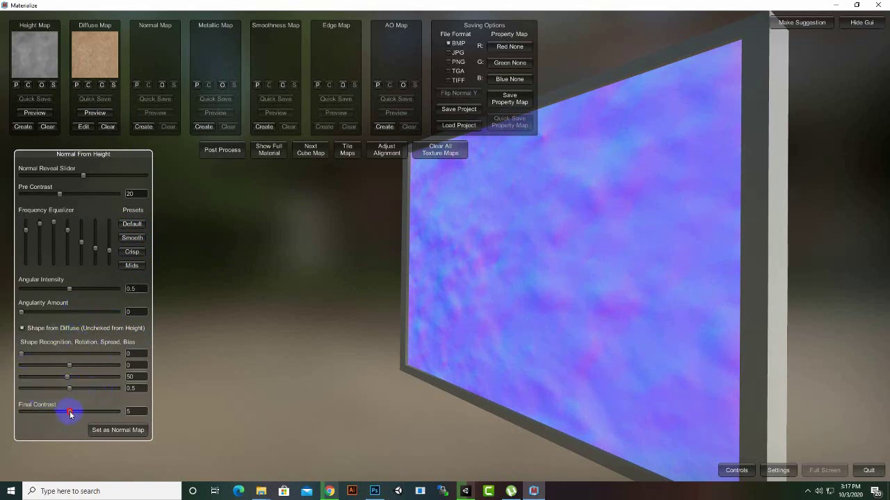
mouse_move(75, 412)
mouse_down()
mouse_move(112, 413)
mouse_move(73, 415)
mouse_up()
click(110, 431)
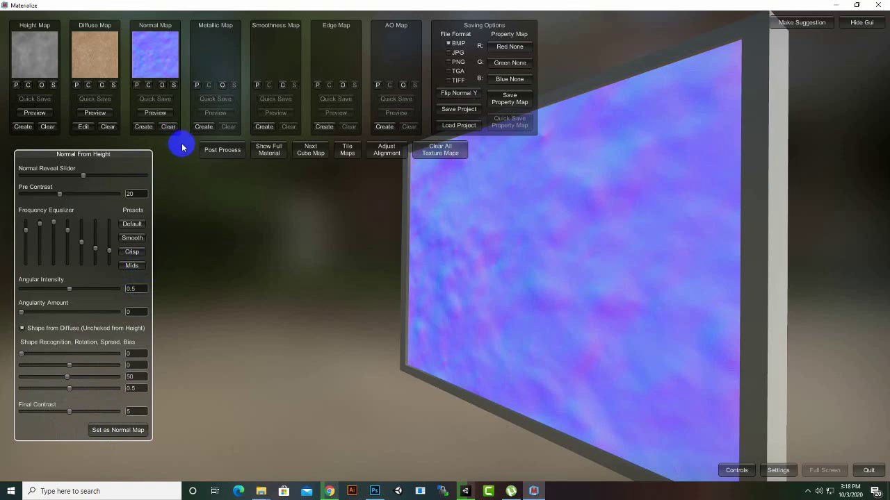
Step: Start a metallic map from the original diffuse texture and set its final contrast to 0.3653
click(204, 127)
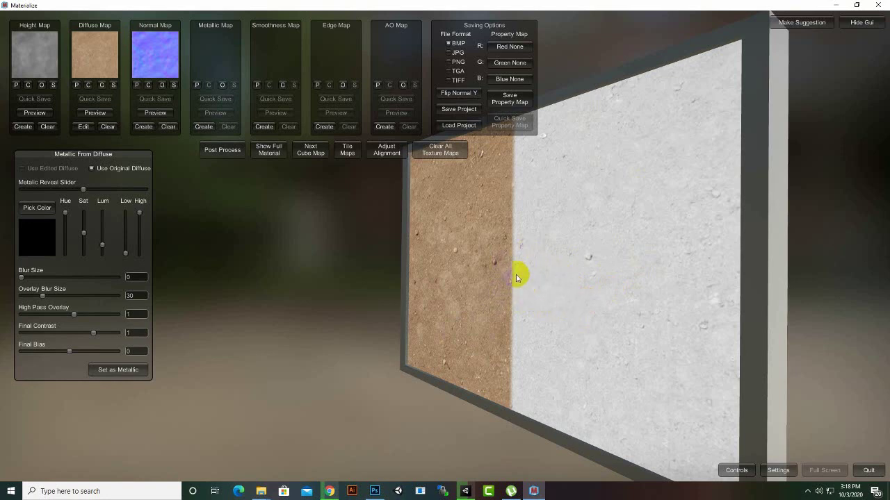
click(505, 242)
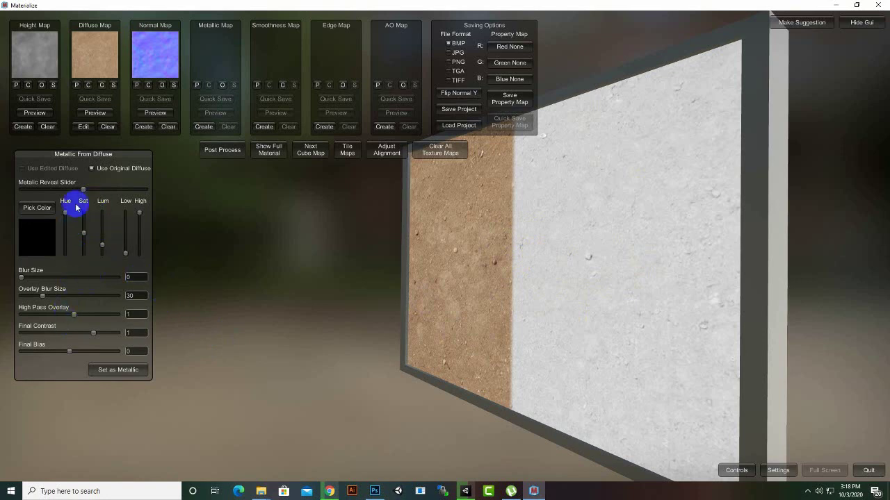
mouse_move(84, 192)
mouse_down()
mouse_move(102, 192)
mouse_move(85, 192)
mouse_up()
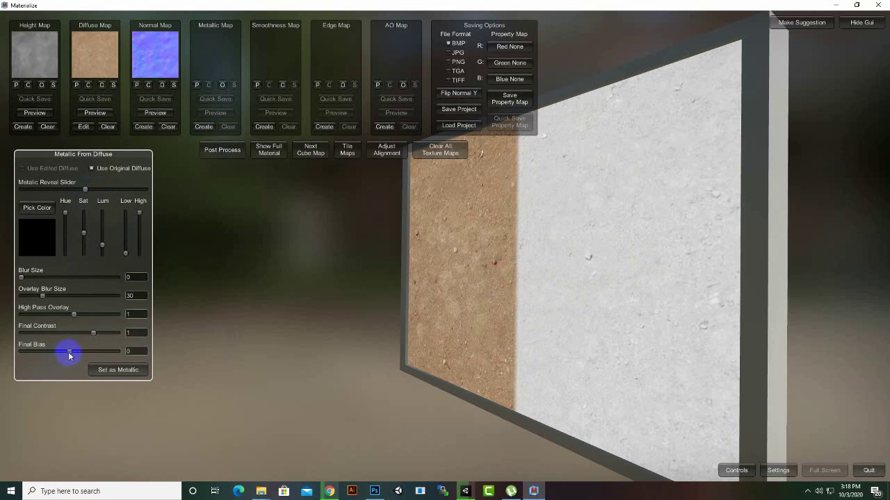
drag(93, 335, 78, 336)
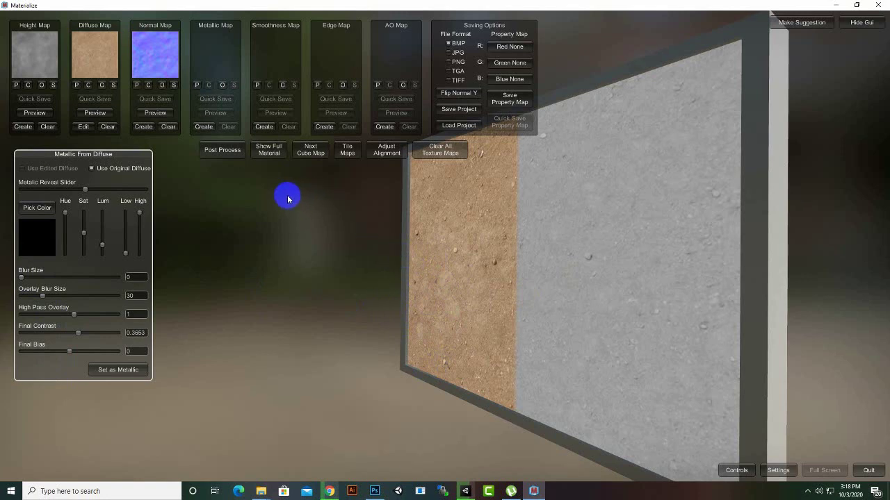
Step: Preview the full material on the model from another angle and clear the height map
click(269, 152)
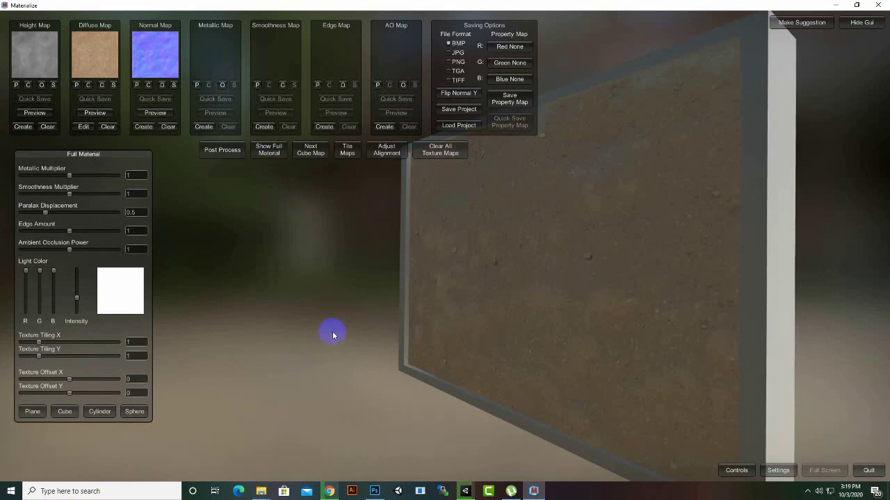
drag(322, 333, 330, 294)
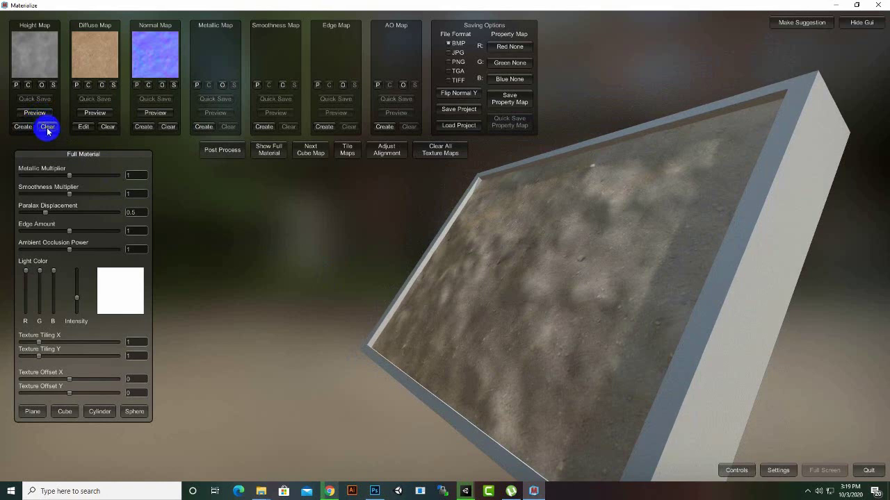
click(47, 127)
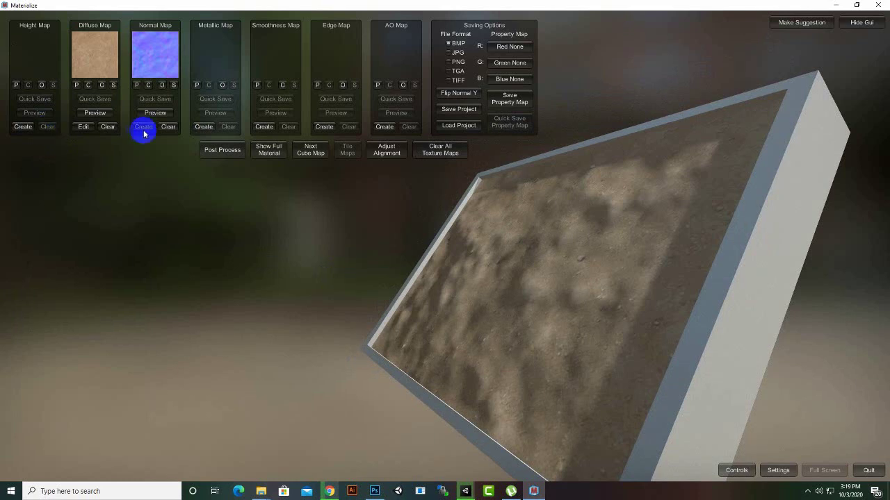
Step: Create the metallic map from the original diffuse texture with 0.3653 final contrast and set it as metallic
click(204, 126)
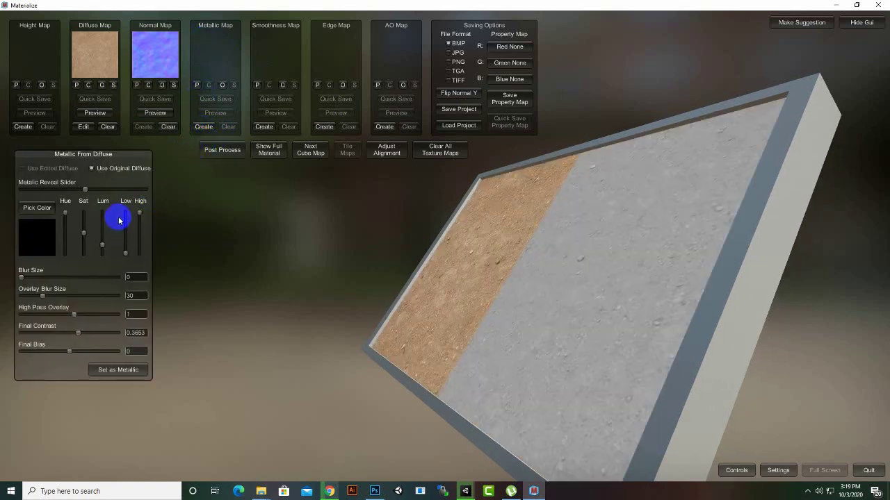
click(118, 371)
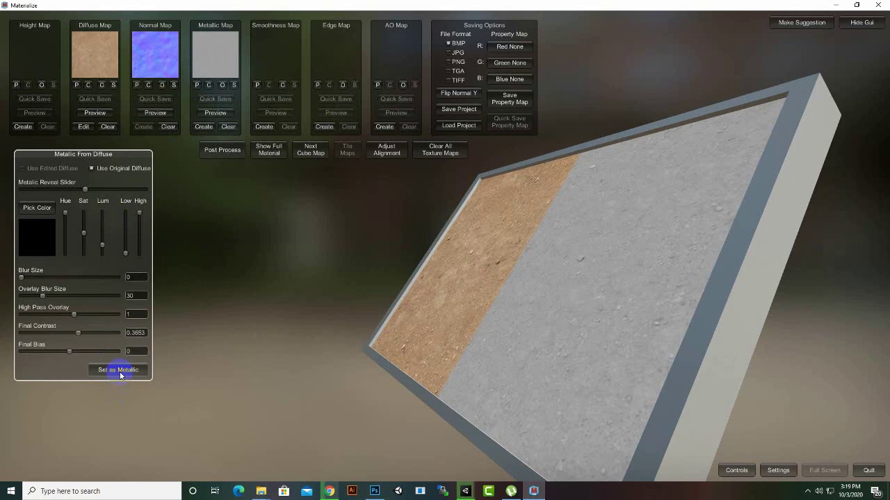
Step: Regenerate the height map from the original diffuse texture, set it as the height map and show the full material
click(23, 127)
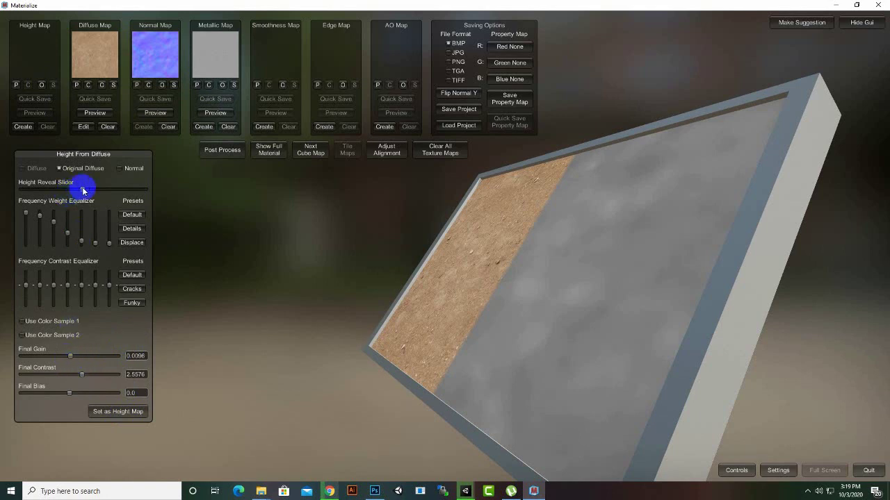
click(118, 411)
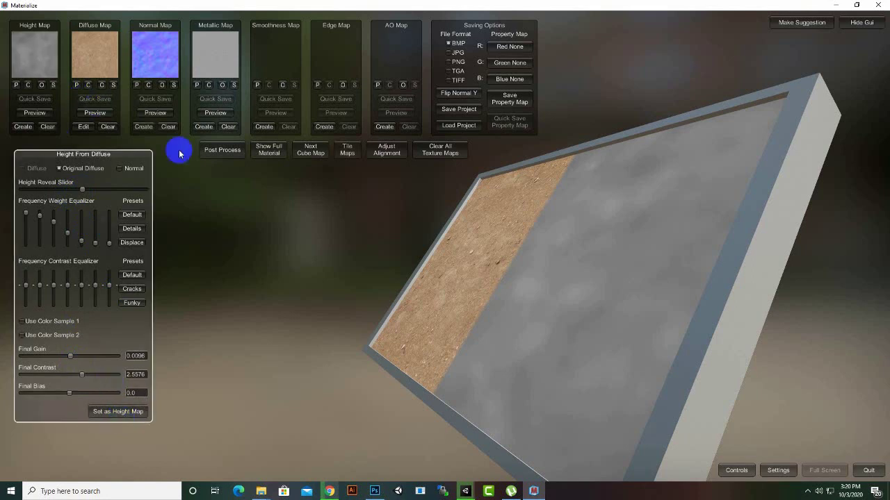
click(269, 150)
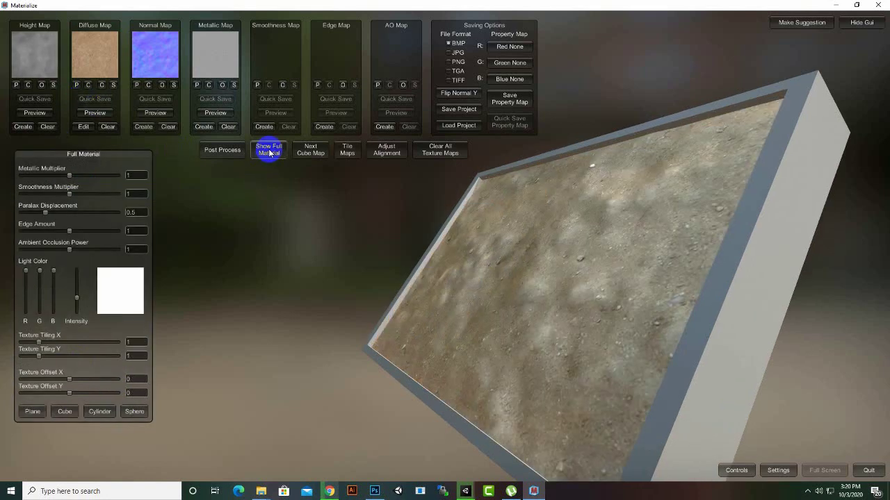
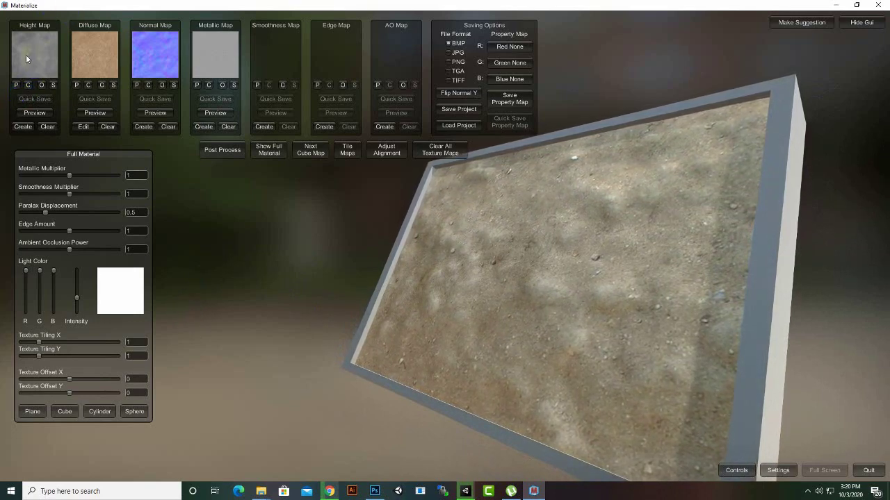
Step: Save the height map under the file name height in the textures folder on the Desktop
click(53, 85)
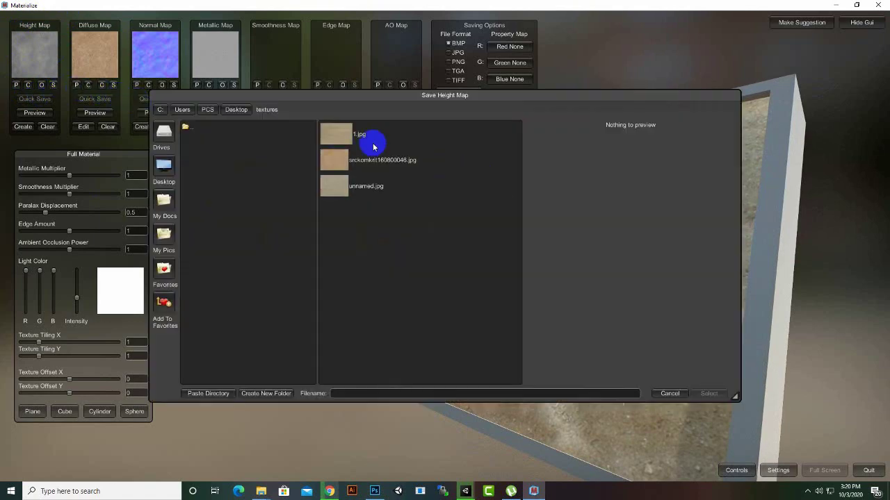
click(415, 237)
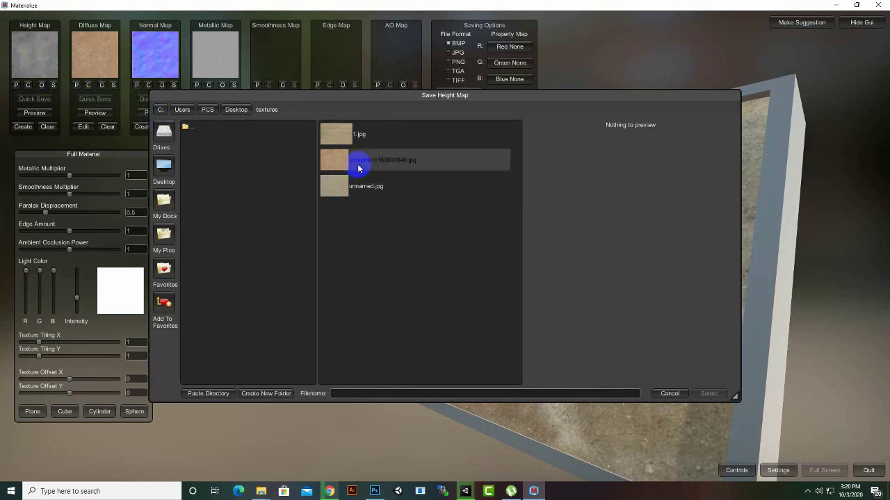
click(356, 394)
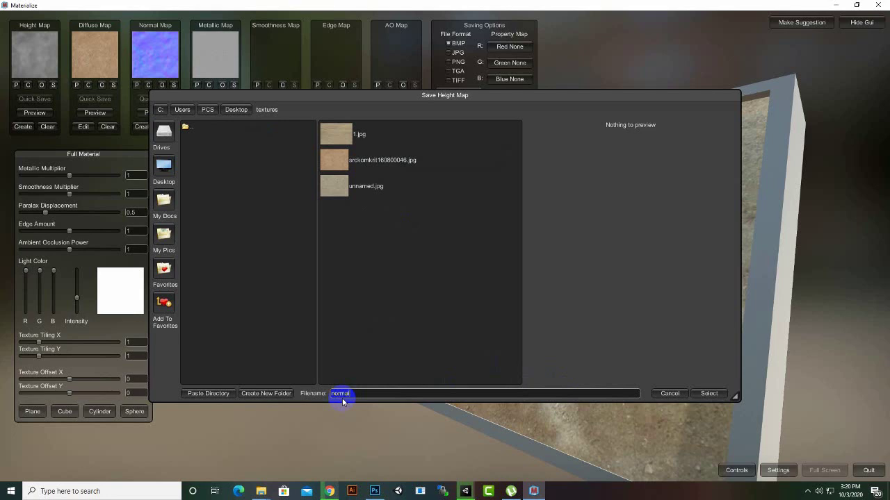
drag(357, 393, 309, 393)
text(h)
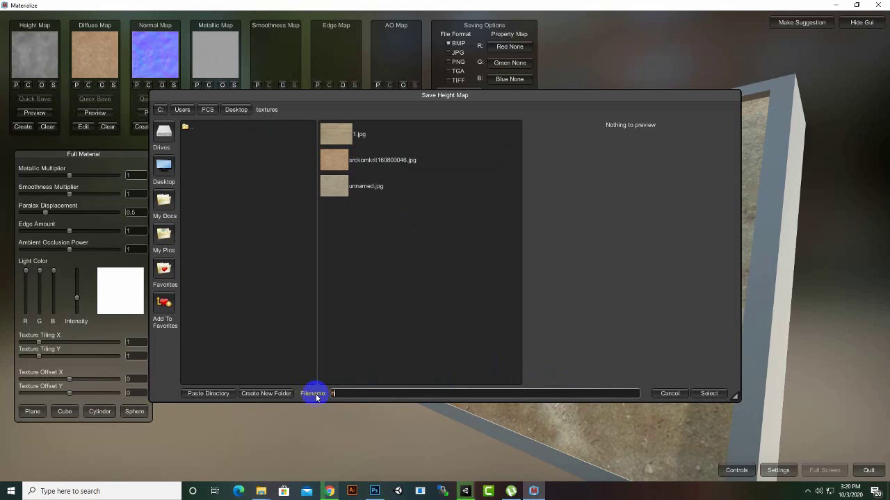
text(eight)
click(707, 394)
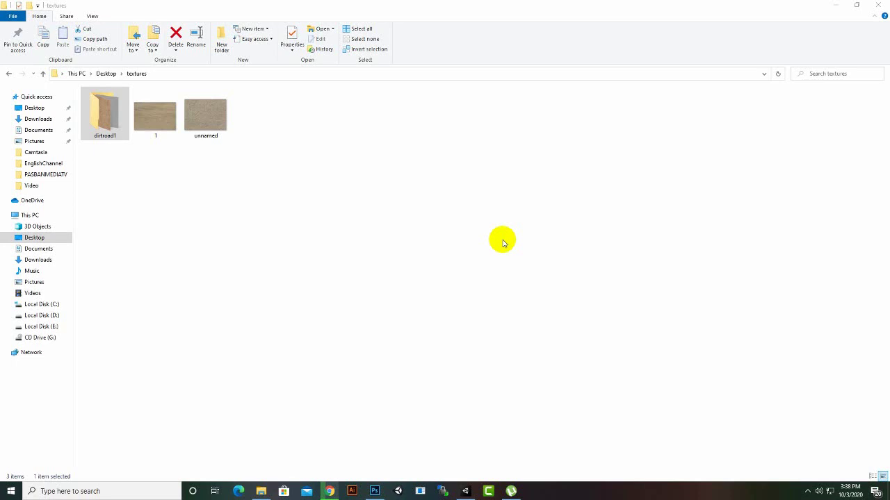
Step: Import the dirtroad1 folder from File Explorer into the EasyRoads3D Resources Materials folder of the Unity project
double_click(126, 125)
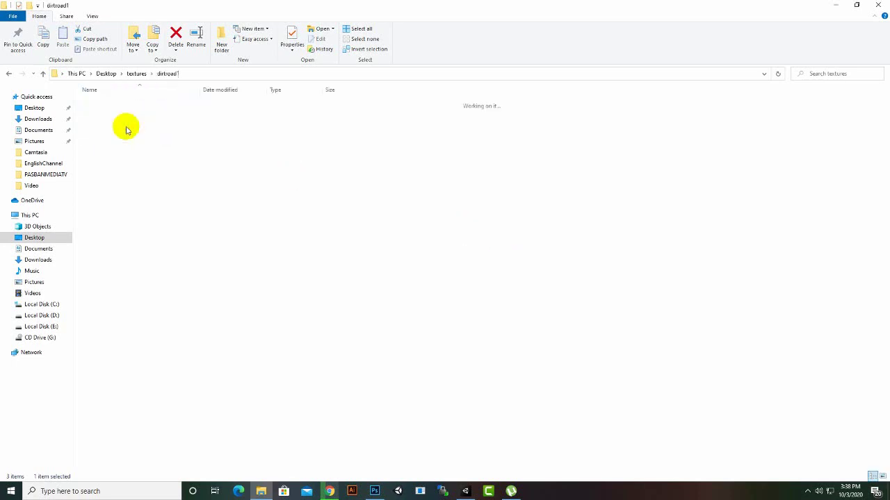
click(136, 74)
drag(111, 120, 467, 492)
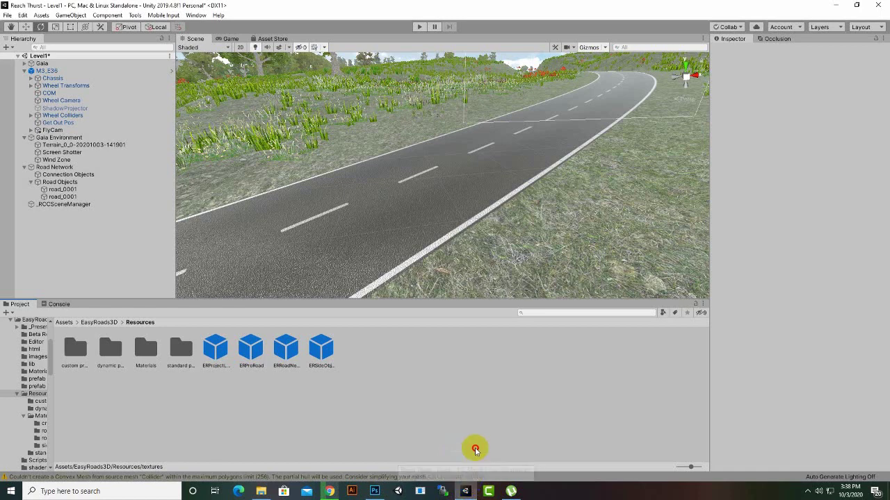
click(146, 361)
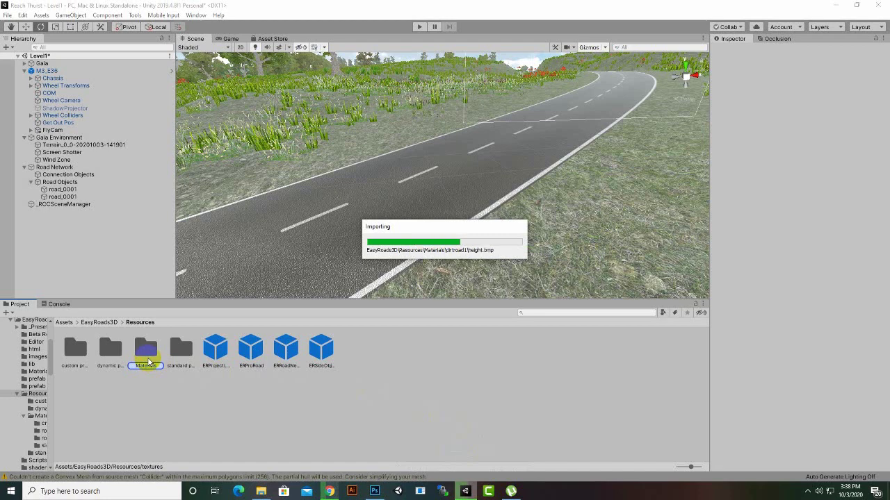
click(459, 234)
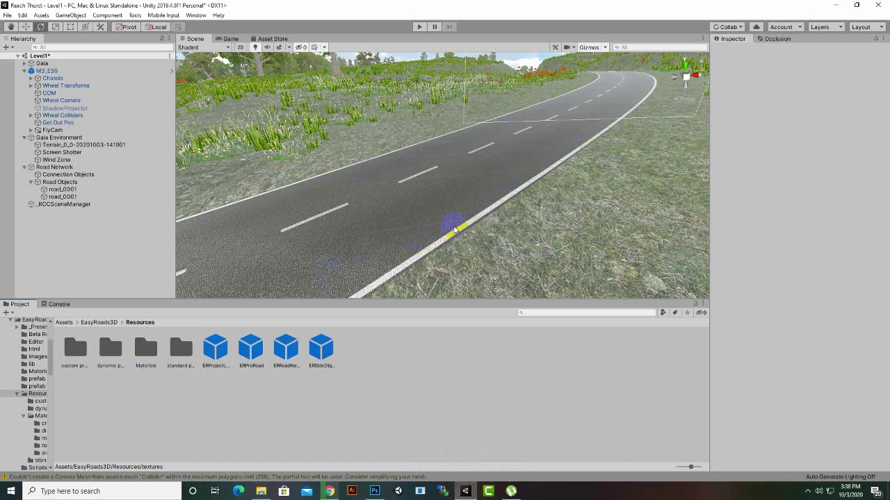
Step: Move the dirtroad1 folder into the roads folder inside Materials
double_click(145, 349)
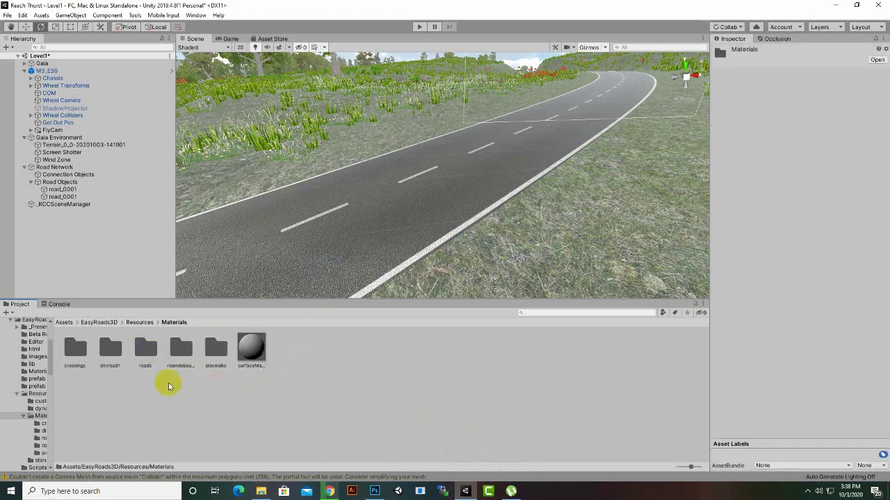
click(143, 353)
drag(122, 355, 150, 363)
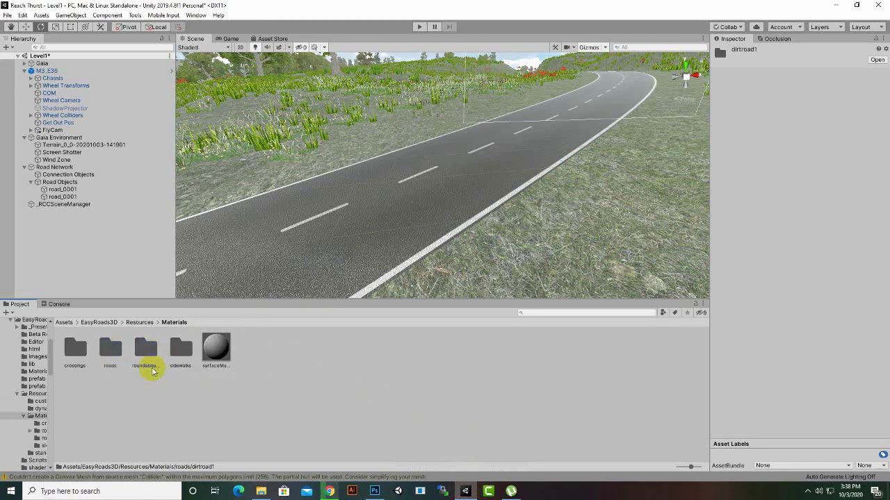
Step: Examine the settings of the existing road material in the roads folder
double_click(114, 352)
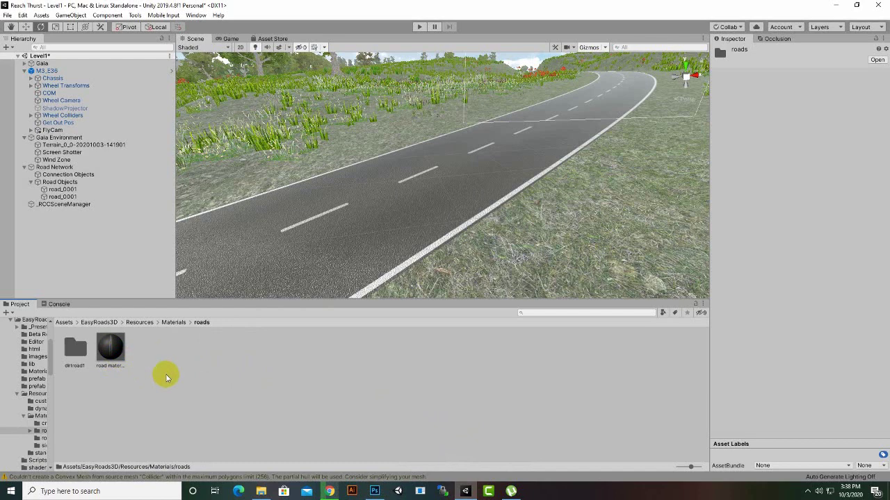
click(116, 351)
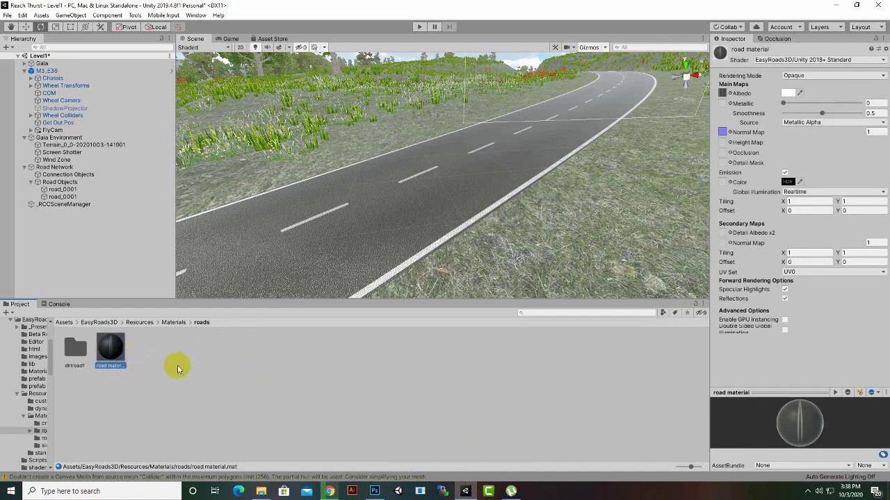
click(170, 368)
Step: Create a material named DirtRoadred in the dirtroad1 folder
click(81, 352)
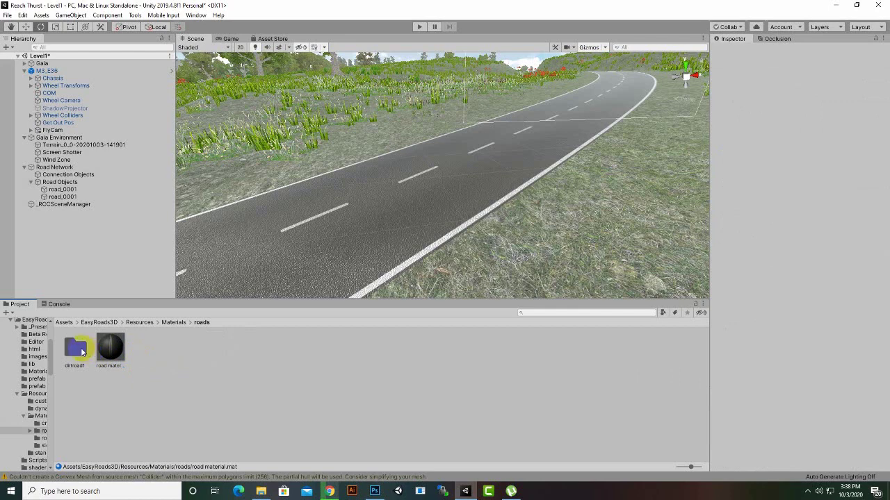
double_click(77, 348)
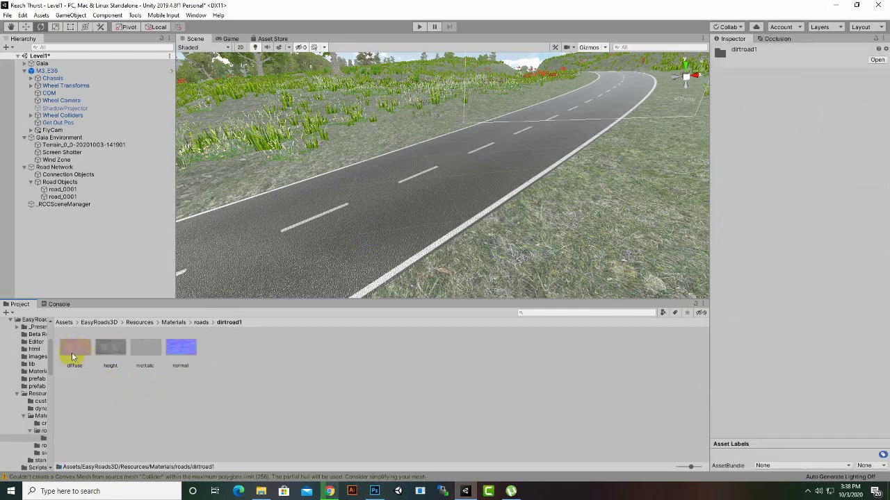
right_click(241, 378)
mouse_move(372, 150)
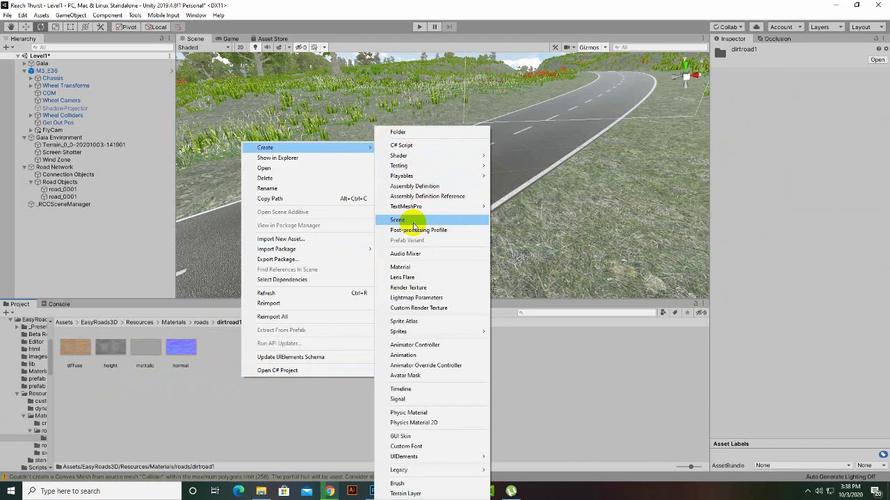
click(401, 267)
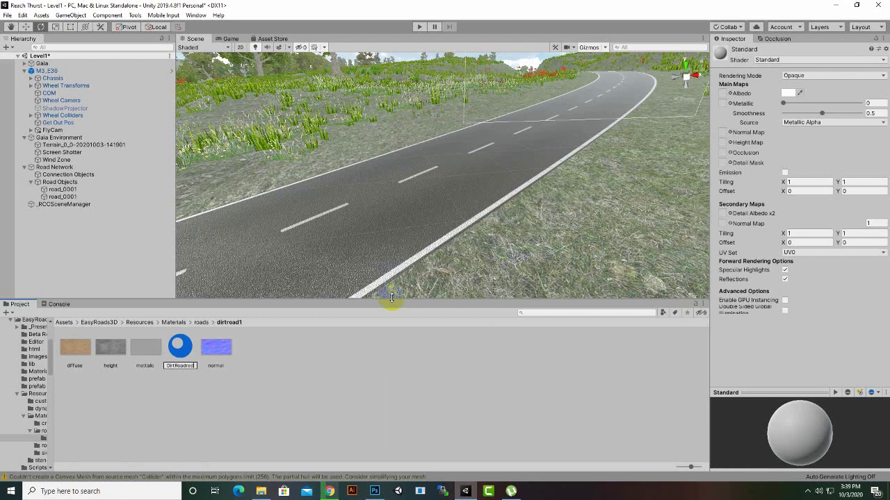
click(391, 297)
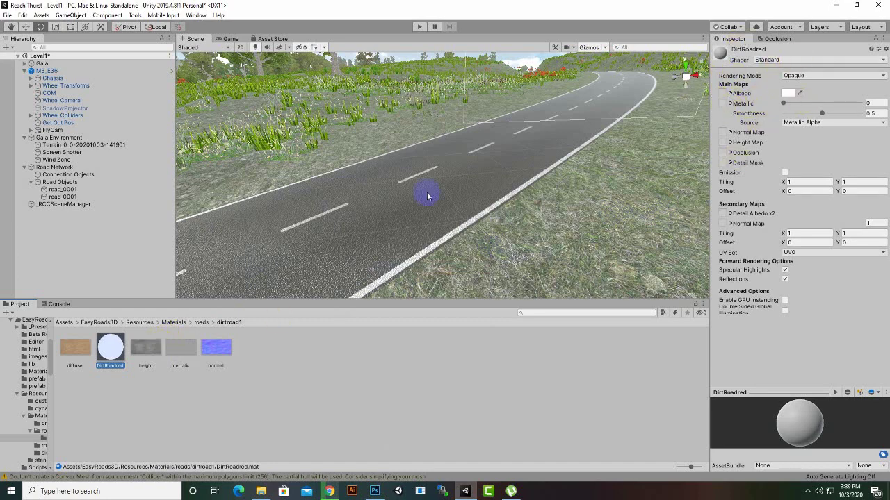
Step: Assign the diffuse, height, metallic and normal textures to the matching albedo, height, metallic and normal map slots of DirtRoadred
drag(77, 354, 723, 93)
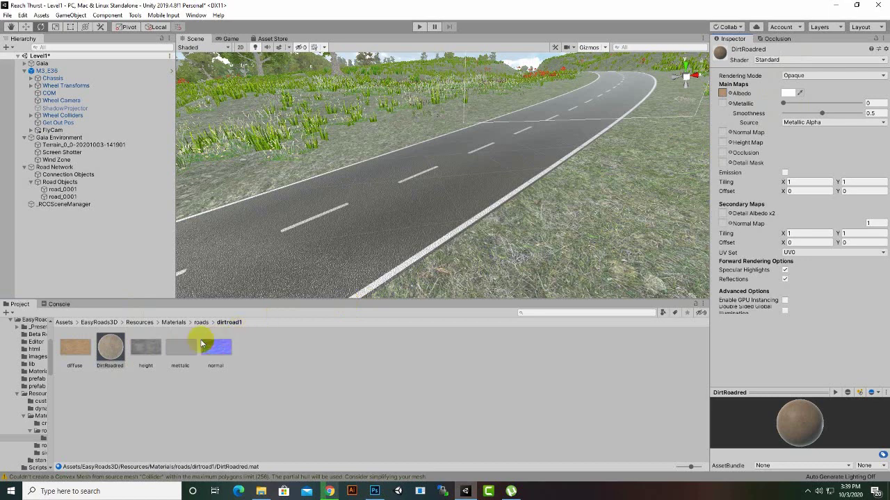
drag(144, 357, 692, 179)
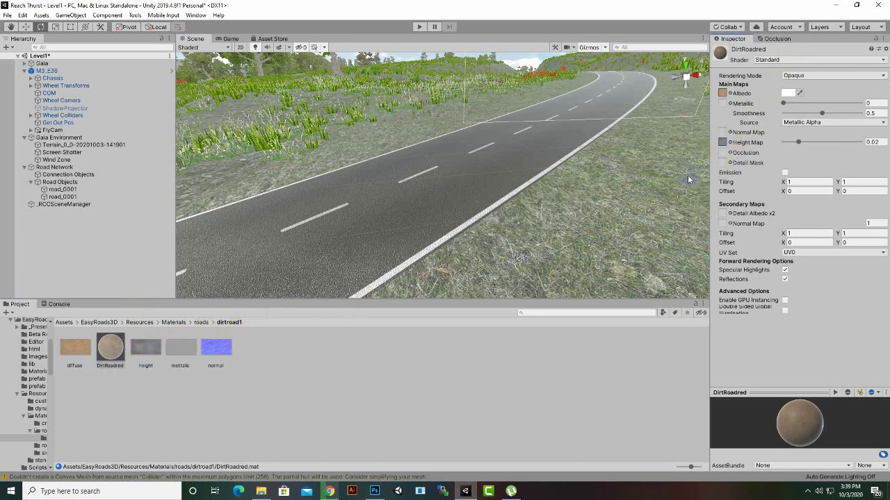
drag(699, 150, 727, 110)
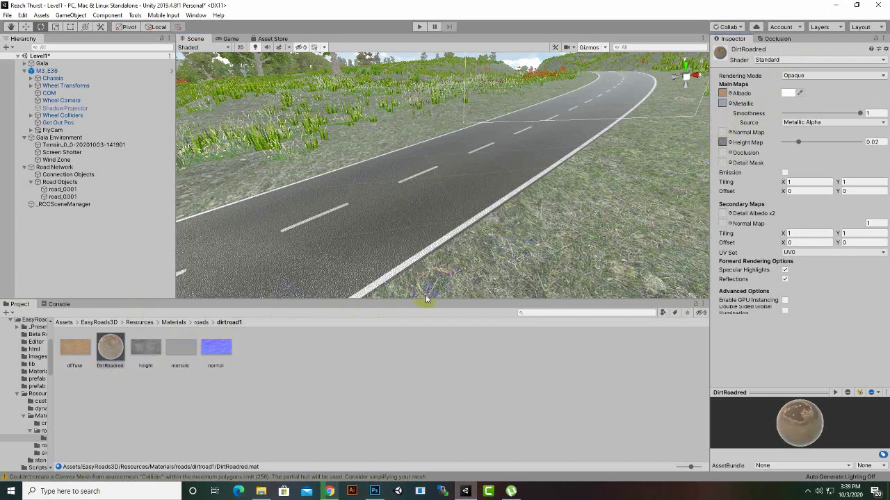
drag(217, 349, 726, 129)
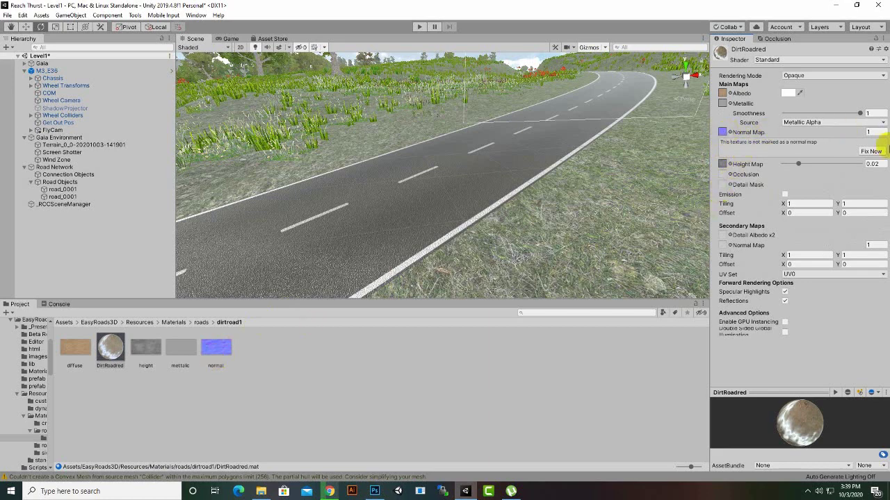
Step: Convert the texture in DirtRoadred's main normal map slot to a normal map and check the material preview
click(867, 151)
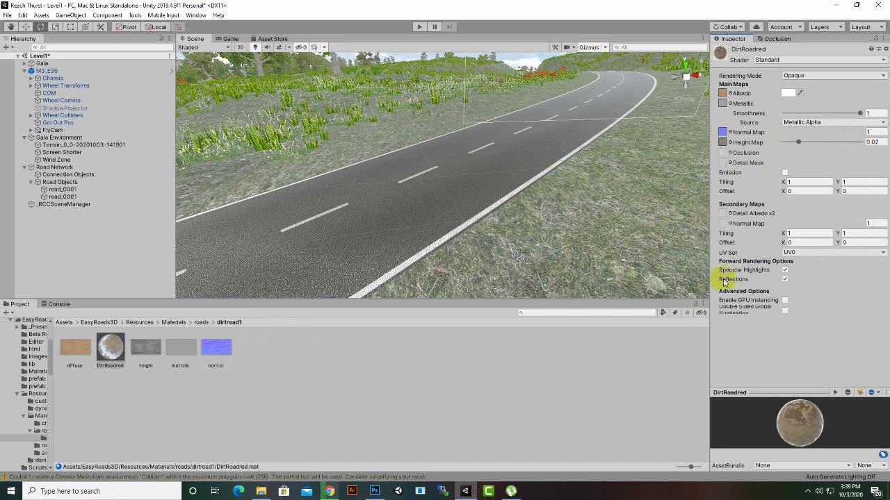
drag(797, 438, 806, 433)
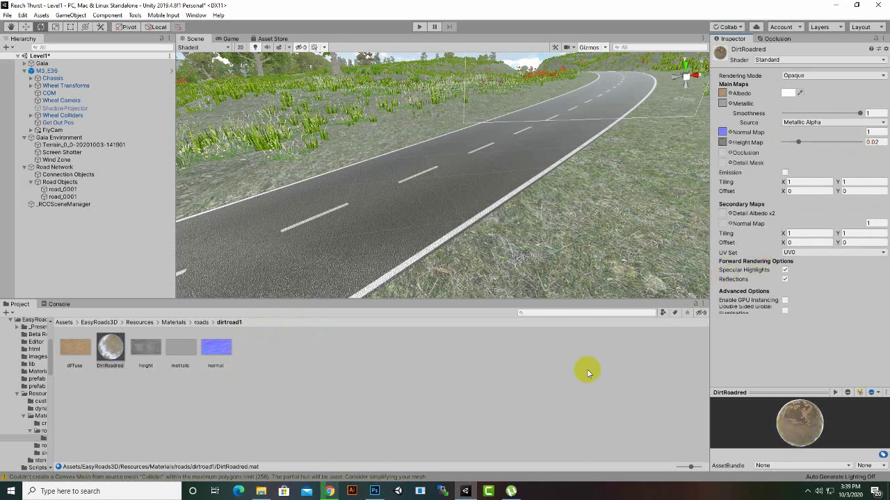
Step: Replace the first road_0001 object's road material with DirtRoadred in its mesh renderer
click(417, 207)
click(62, 190)
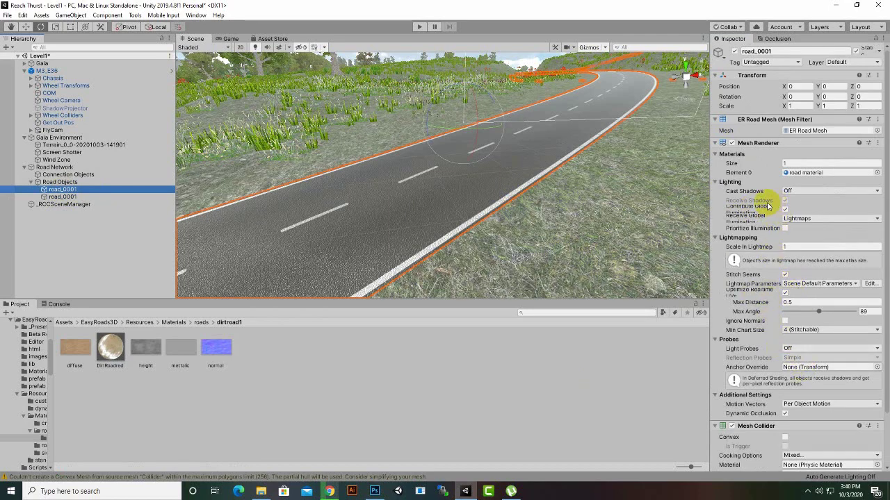
click(390, 258)
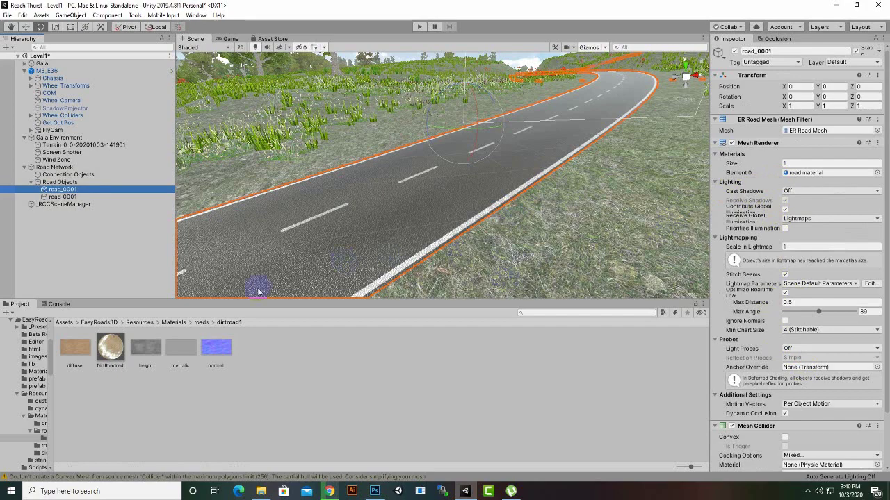
drag(110, 347, 810, 174)
right_drag(433, 299, 620, 218)
Step: Set DirtRoadred's height map strength to 0.005 and its smoothness to 0
click(111, 349)
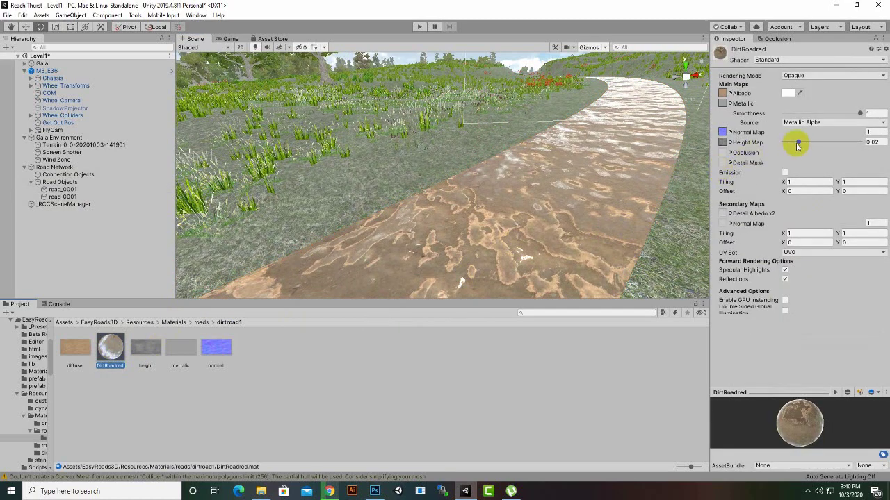
mouse_move(798, 142)
mouse_down()
mouse_move(750, 143)
mouse_move(851, 142)
mouse_move(756, 144)
mouse_up()
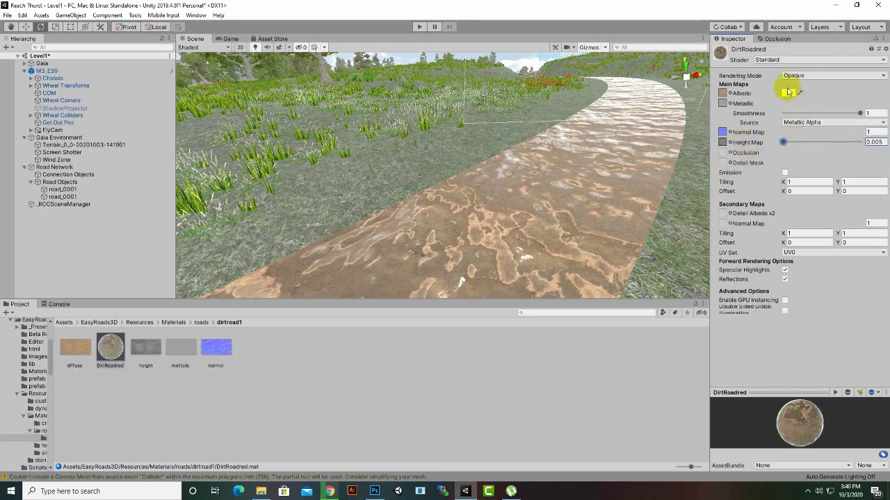
click(111, 351)
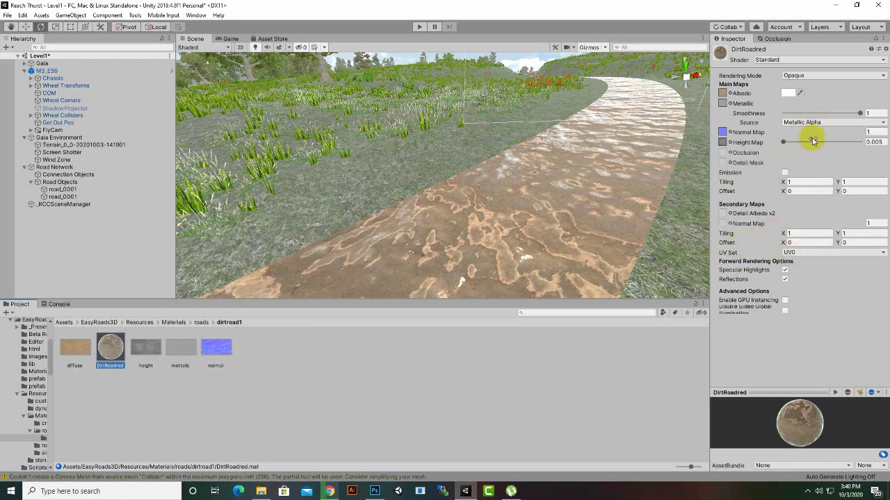
drag(859, 113, 771, 119)
scroll(582, 216, down, 2)
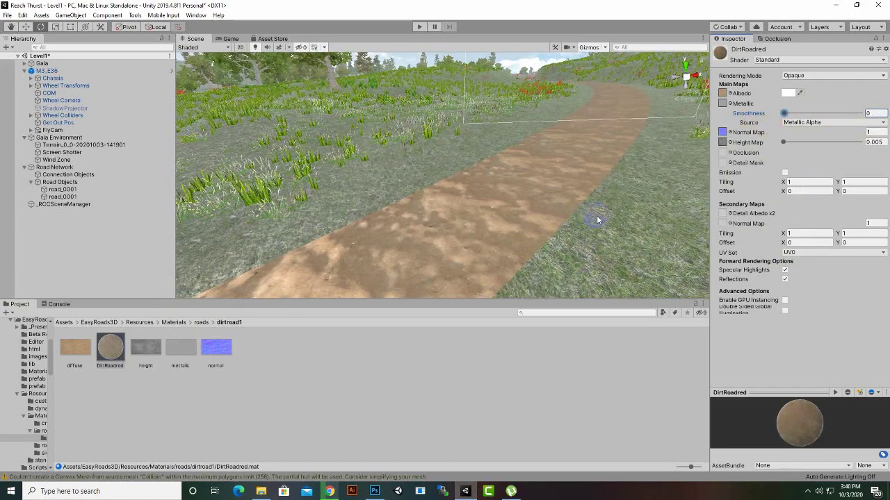
scroll(488, 262, up, 2)
scroll(531, 246, down, 3)
scroll(596, 246, up, 2)
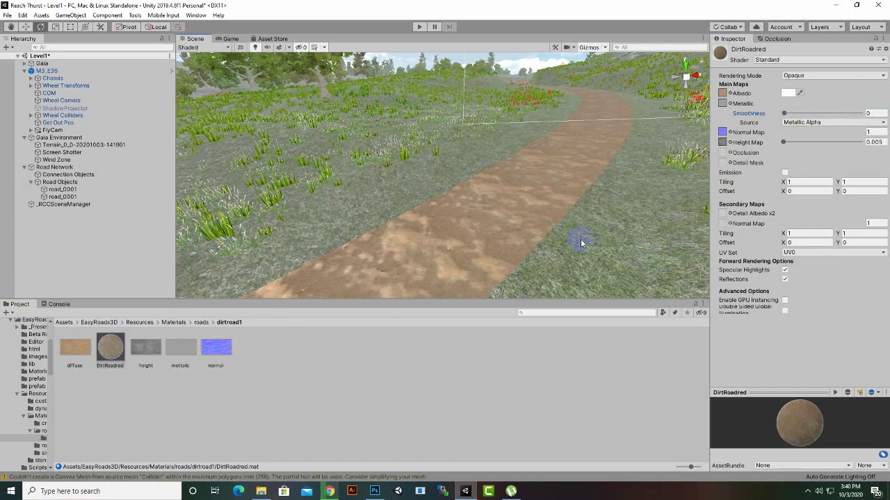
scroll(580, 244, down, 2)
click(784, 114)
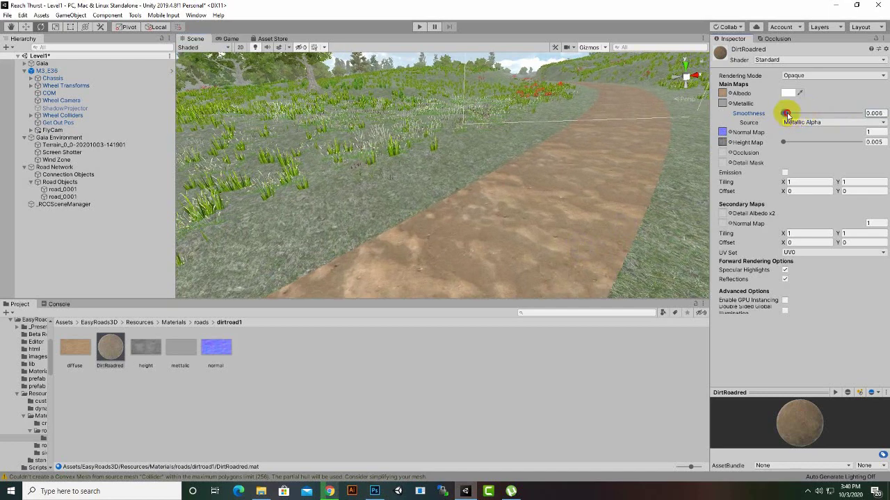
Step: Play the scene, drive the car forward along the dirt road to examine the material, and stop the playback
click(418, 27)
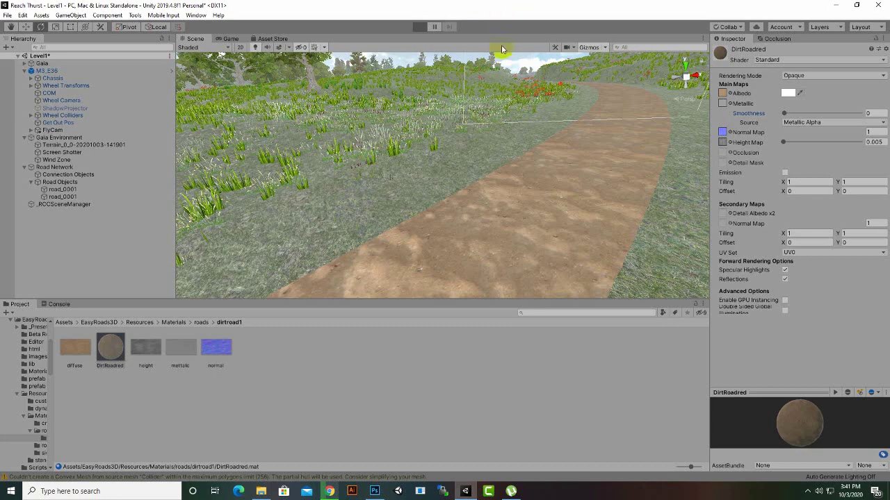
key(ctrl+p)
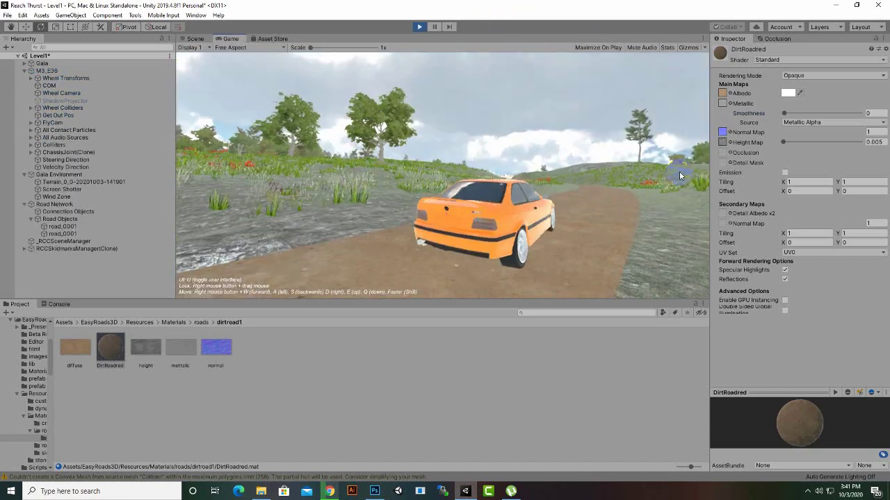
key(w)
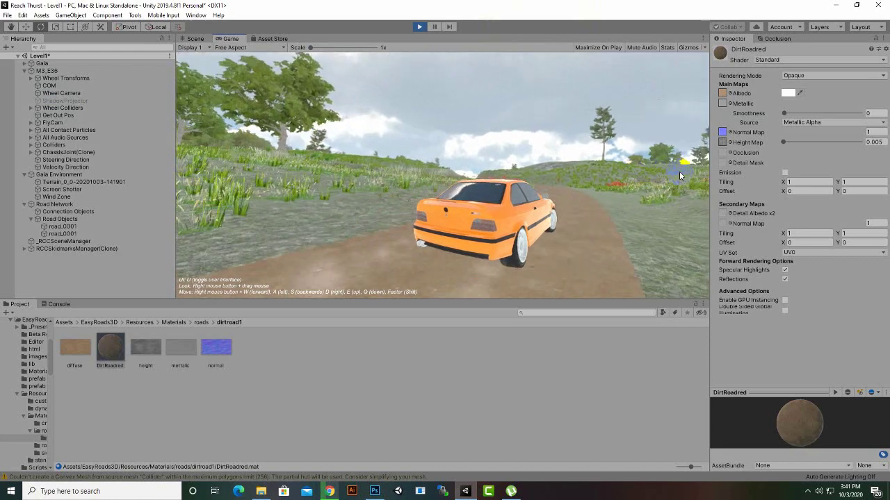
click(419, 27)
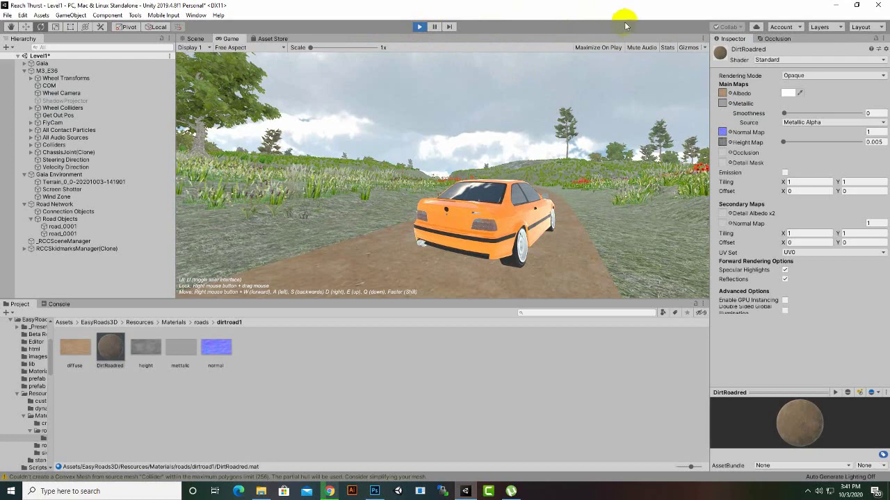